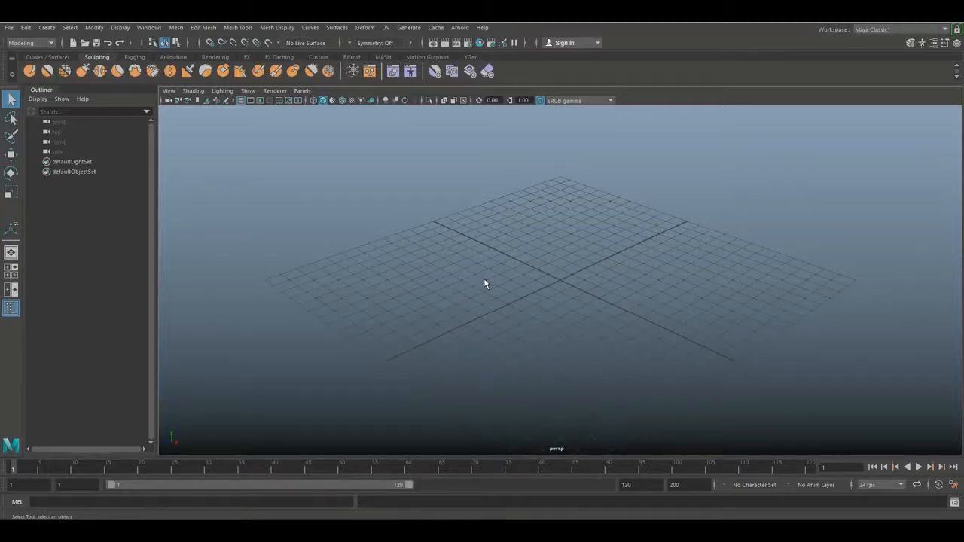
Create a polygon cube and stretch it along the Z axis to about 3.3 times its length
{"action": "key", "text": "space"}
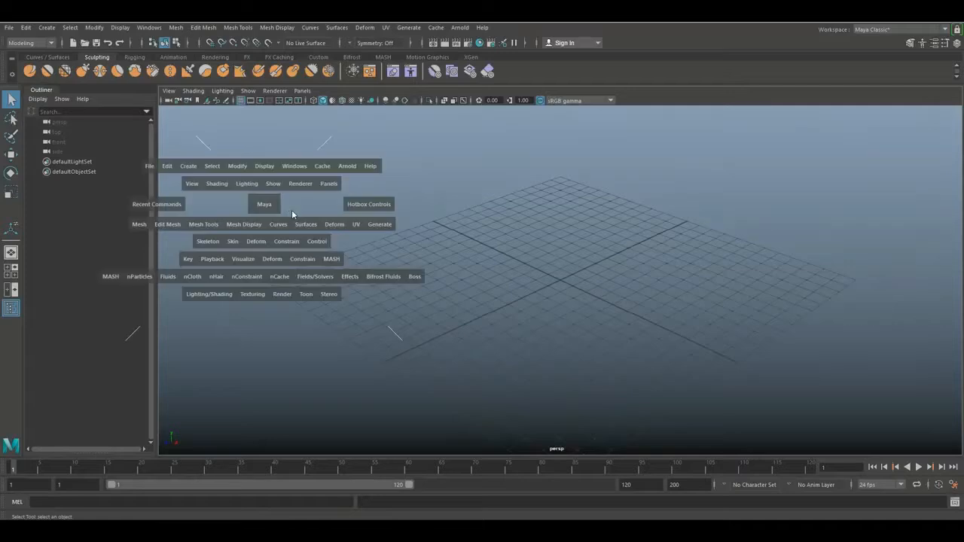
{"action": "left_click", "coordinate": [188, 167]}
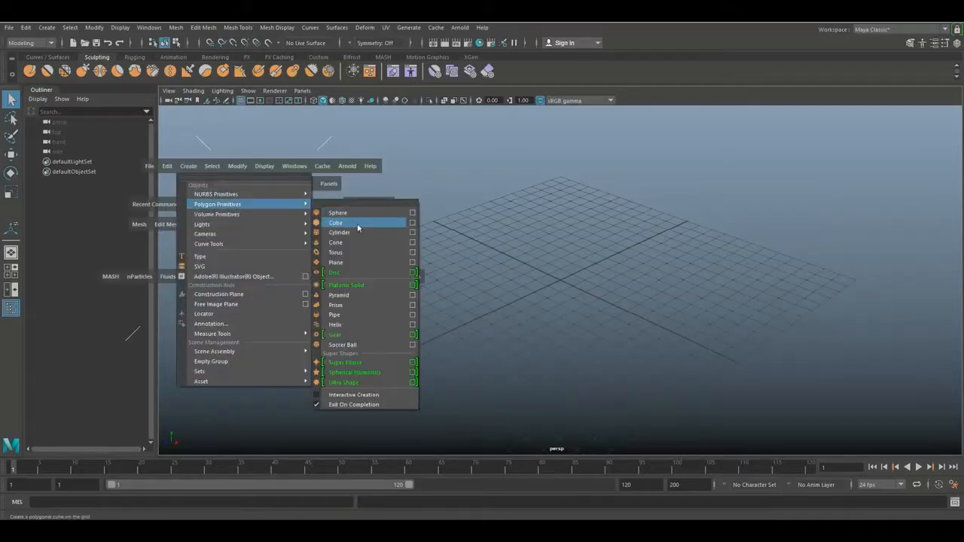
{"action": "left_click", "coordinate": [392, 228]}
{"action": "key", "text": "r"}
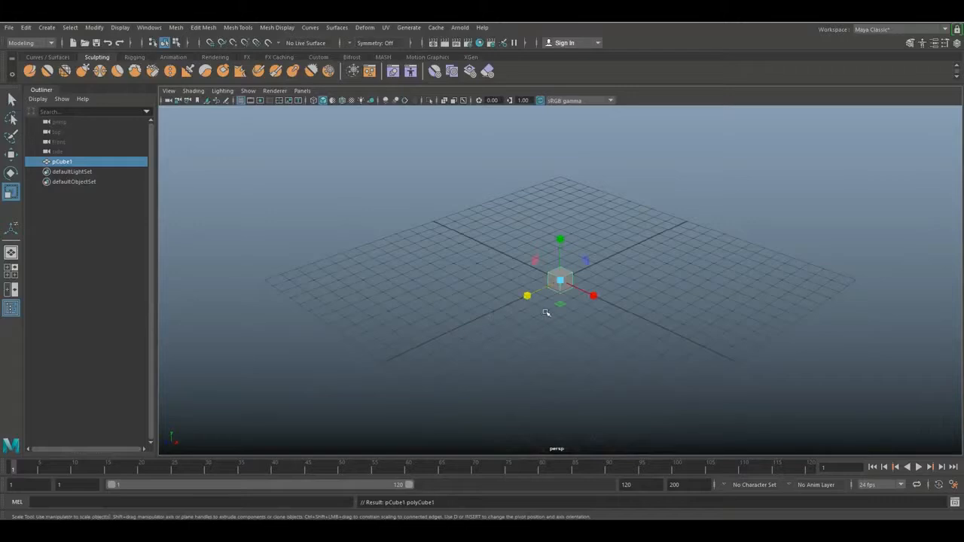
{"action": "left_click_drag", "start_coordinate": [527, 297], "coordinate": [441, 366]}
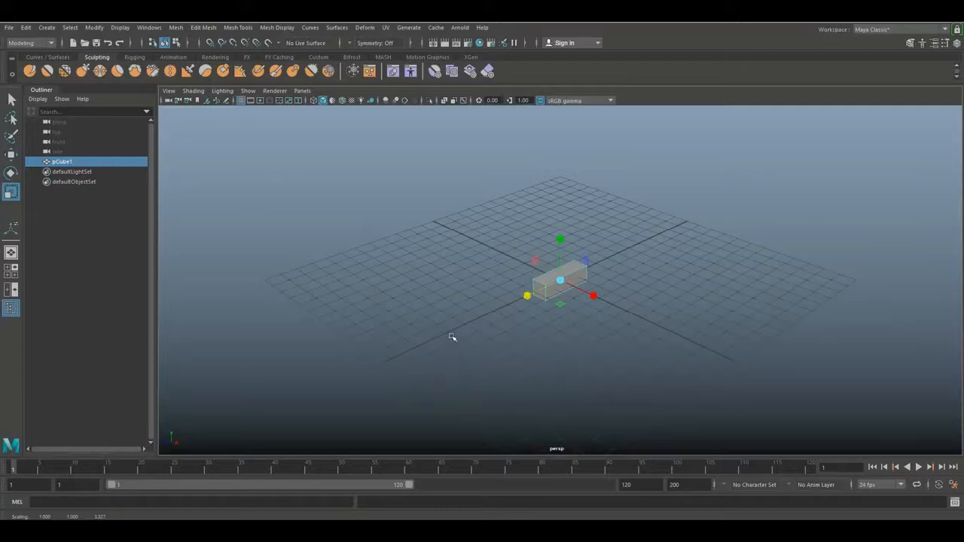
{"action": "left_click_drag", "start_coordinate": [452, 311], "coordinate": [573, 319], "text": "alt"}
{"action": "middle_click_drag", "start_coordinate": [573, 319], "coordinate": [504, 312], "text": "alt"}
{"action": "scroll", "coordinate": [504, 313], "scroll_direction": "up", "scroll_amount": 2}
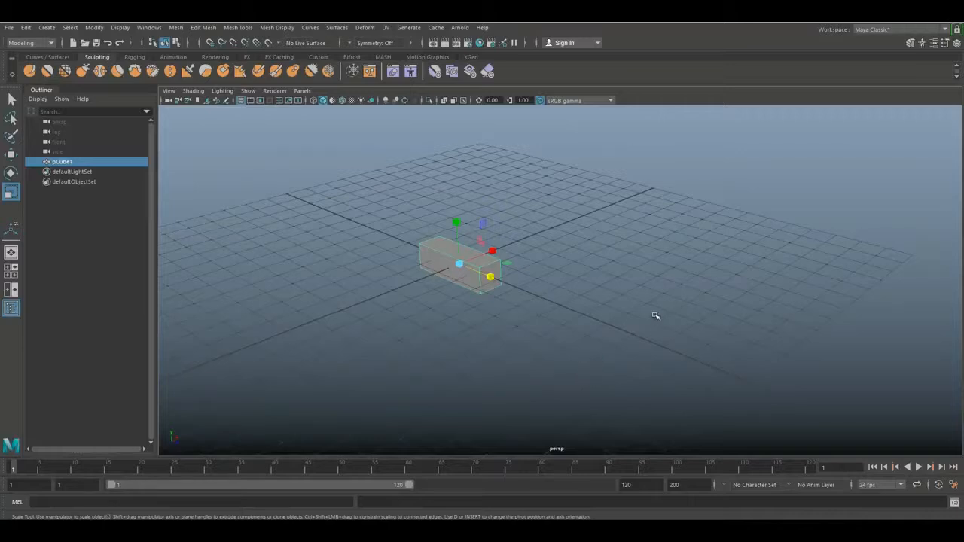
Review the Duplicate Special options for the stretched cube and put the dialog away
{"action": "left_click", "coordinate": [25, 27]}
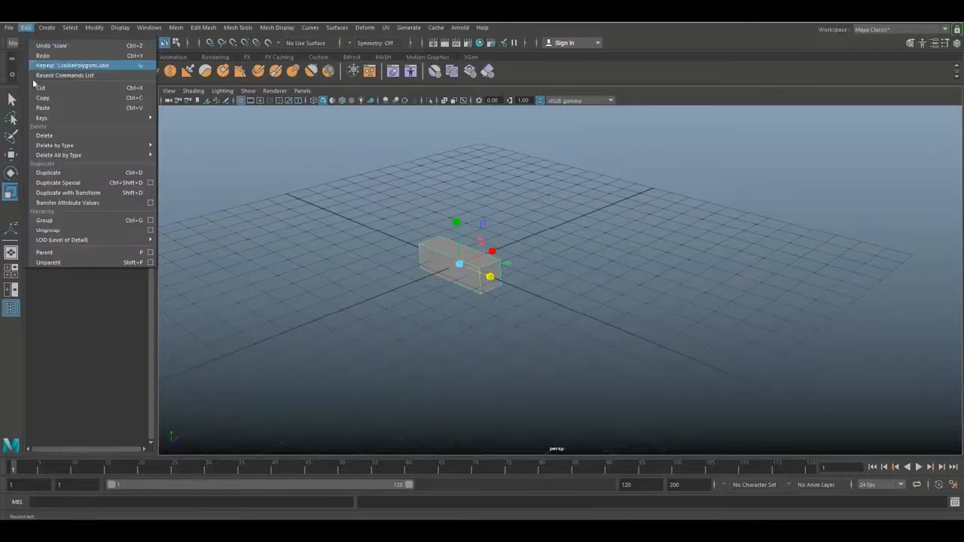
{"action": "left_click", "coordinate": [151, 183]}
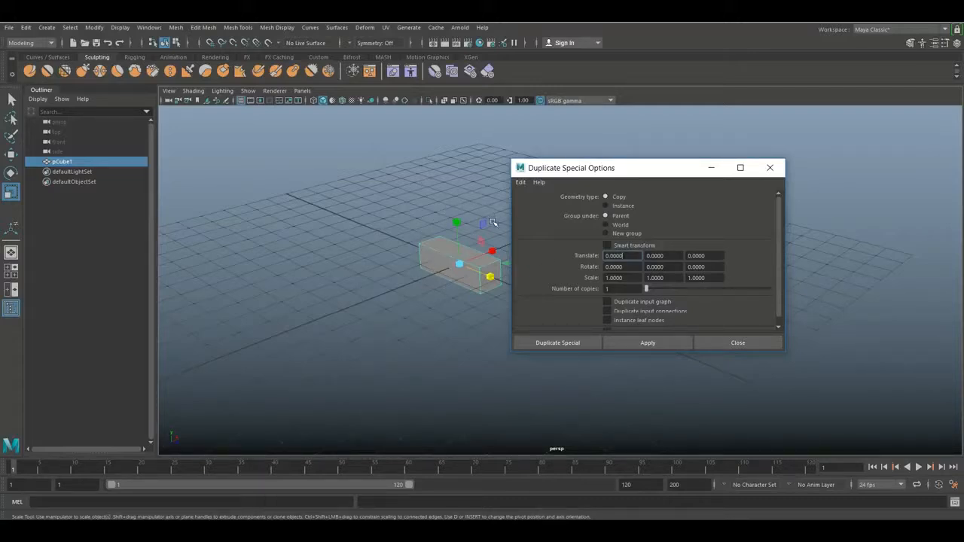
{"action": "left_click", "coordinate": [714, 168]}
{"action": "scroll", "coordinate": [440, 306], "scroll_direction": "up", "scroll_amount": 3}
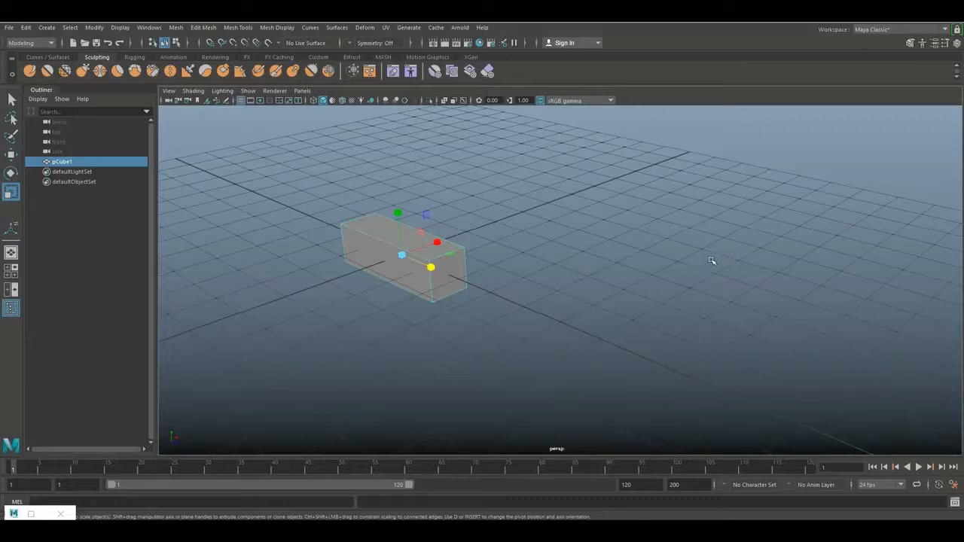
{"action": "scroll", "coordinate": [663, 252], "scroll_direction": "down", "scroll_amount": 4}
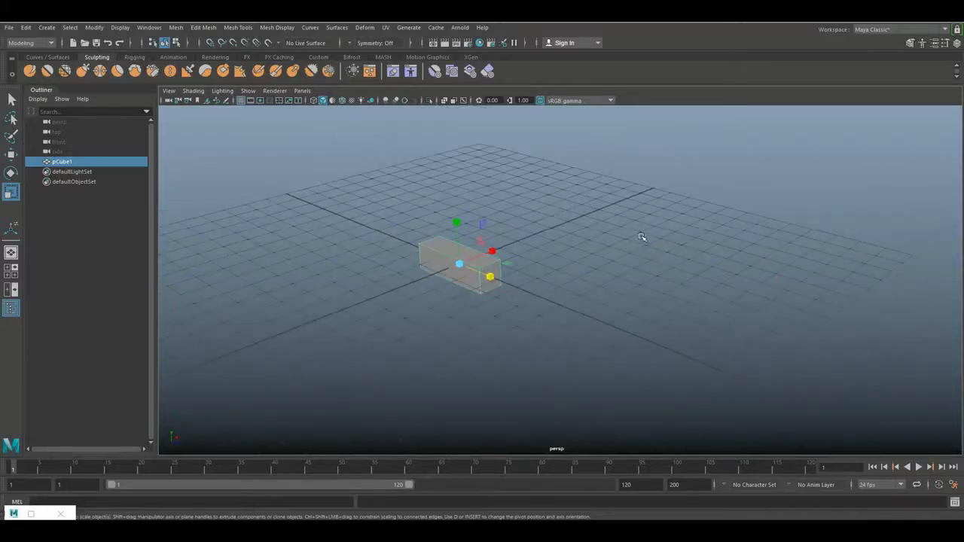
{"action": "left_click_drag", "start_coordinate": [647, 234], "coordinate": [580, 290], "text": "alt"}
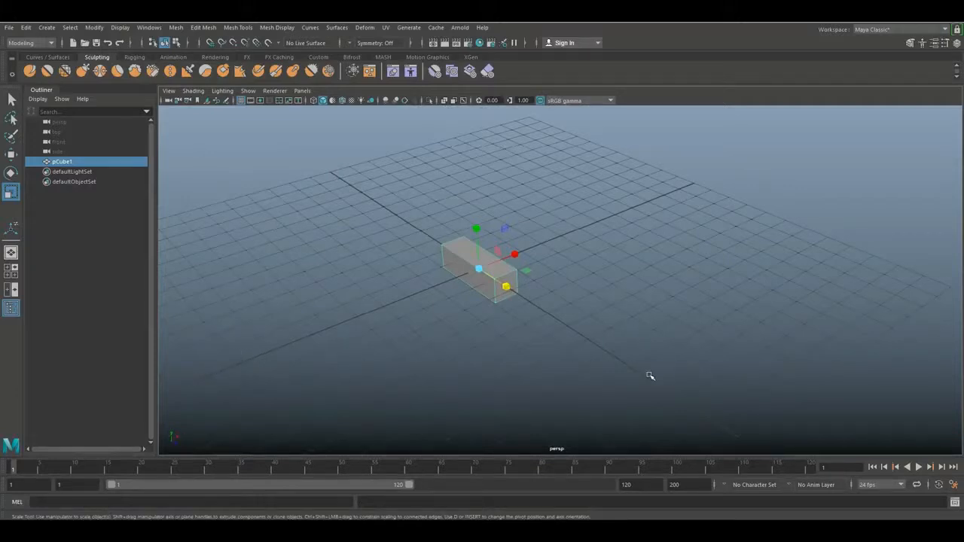
Switch to the MASH workspace and create a MASH network from the stretched cube
{"action": "left_click", "coordinate": [872, 30]}
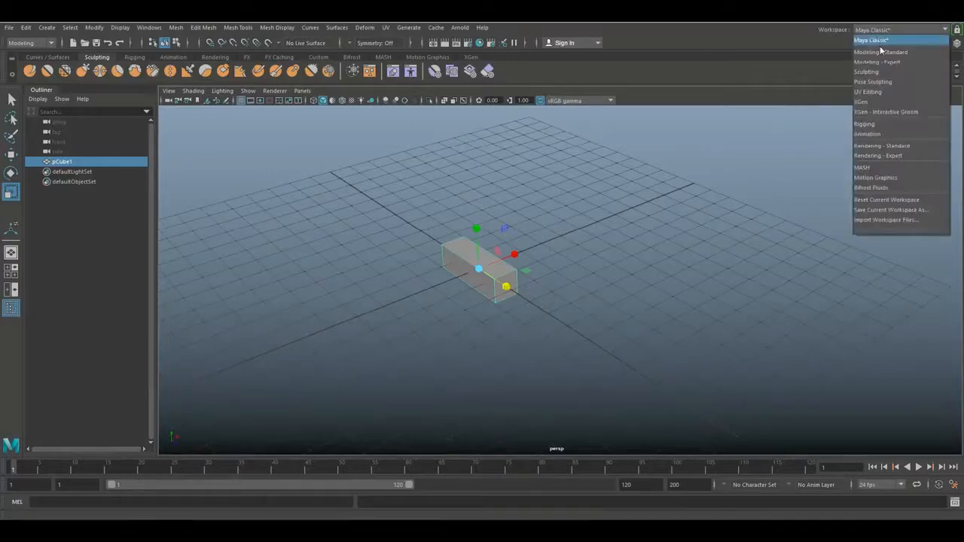
{"action": "left_click", "coordinate": [872, 168]}
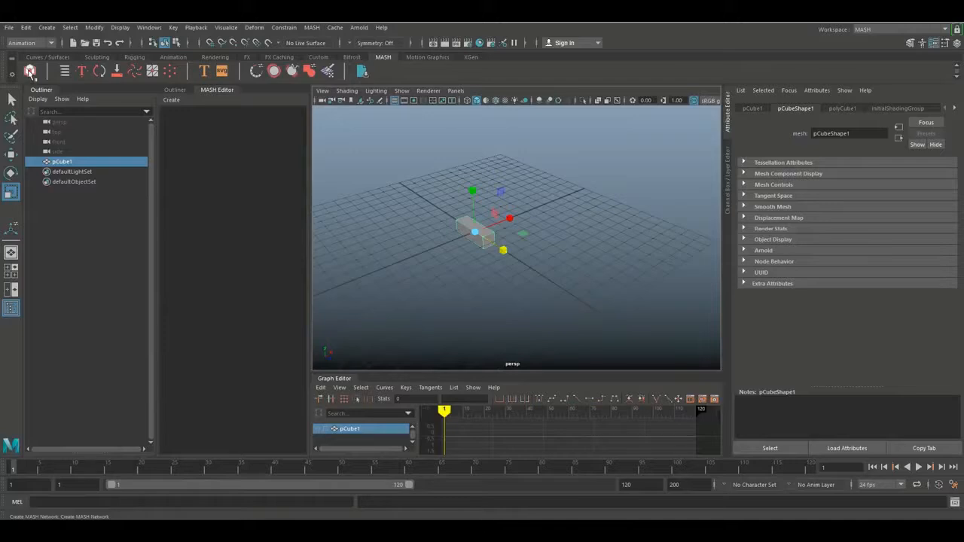
{"action": "left_click", "coordinate": [30, 73]}
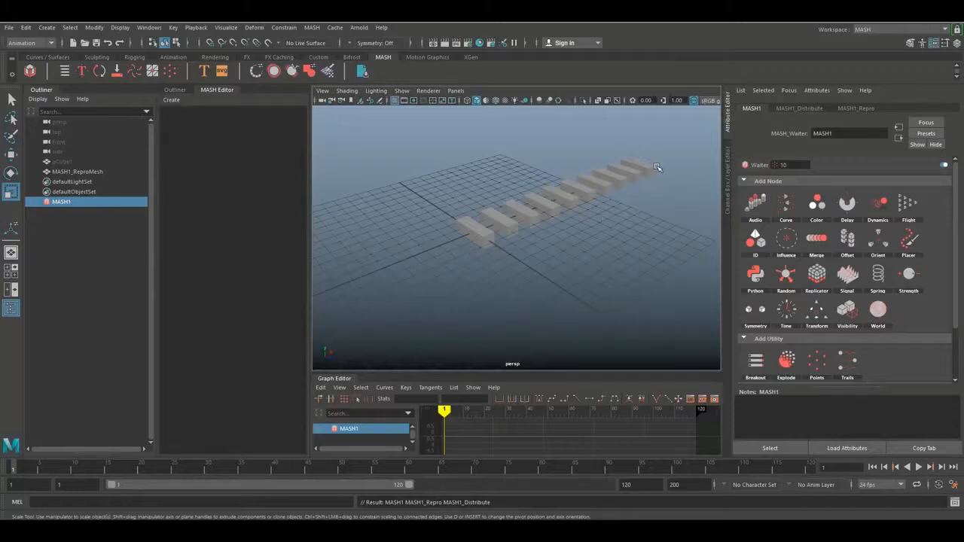
{"action": "mouse_move", "coordinate": [573, 279]}
{"action": "left_mouse_down", "text": "alt"}
{"action": "mouse_move", "coordinate": [499, 276]}
{"action": "mouse_move", "coordinate": [553, 279]}
{"action": "left_mouse_up", "text": "alt"}
{"action": "middle_click_drag", "start_coordinate": [555, 278], "coordinate": [490, 331], "text": "alt"}
{"action": "left_click_drag", "start_coordinate": [490, 331], "coordinate": [510, 303], "text": "alt"}
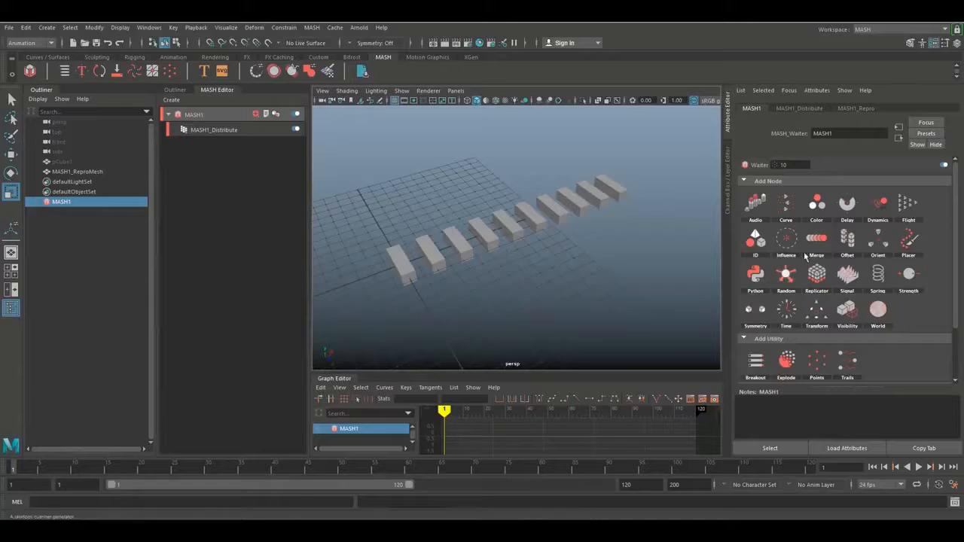
Try 9 points in the network's Distribute node and restore the Number of Points to 10
{"action": "left_click", "coordinate": [805, 108]}
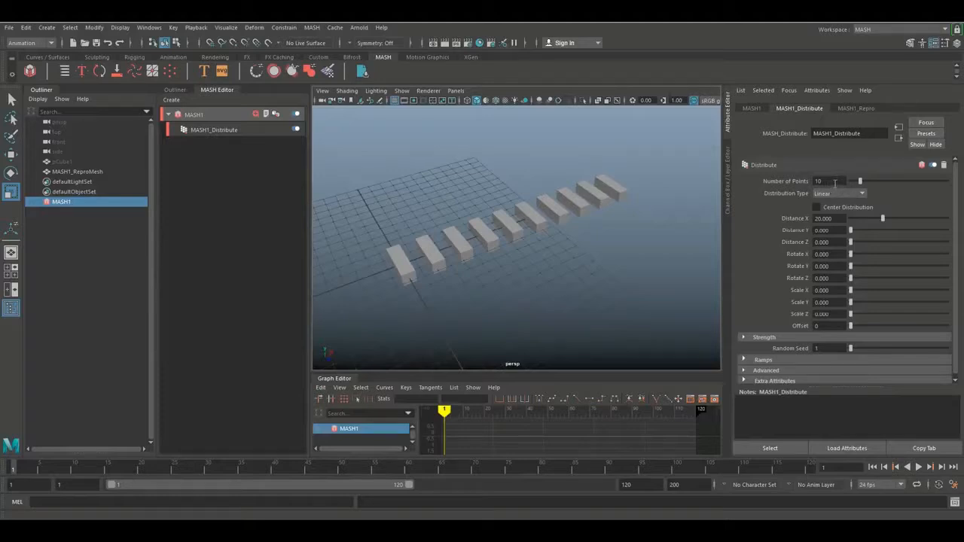
{"action": "left_click_drag", "start_coordinate": [863, 182], "coordinate": [797, 182]}
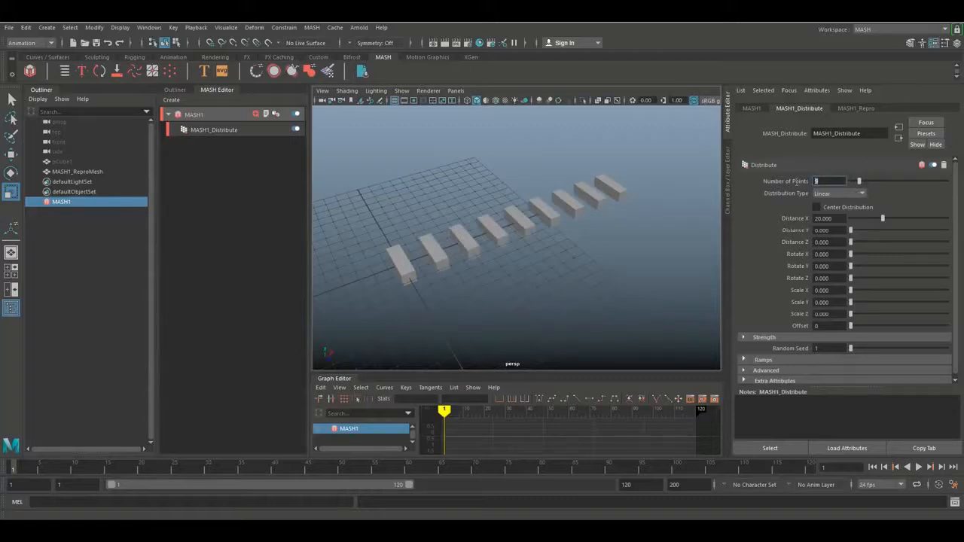
{"action": "type", "text": "10"}
{"action": "key", "text": "Return"}
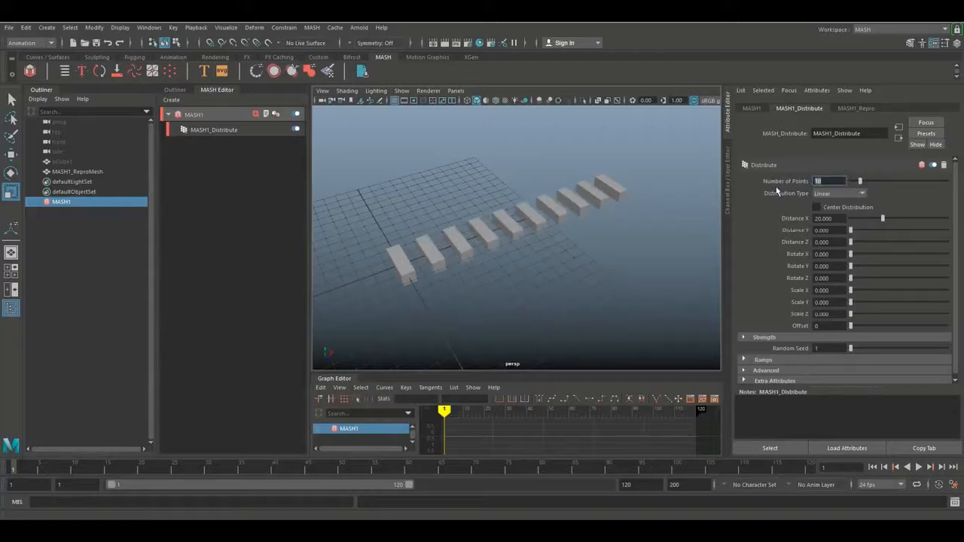
Set the Distribution Type of the copies to Radial
{"action": "left_click", "coordinate": [839, 197]}
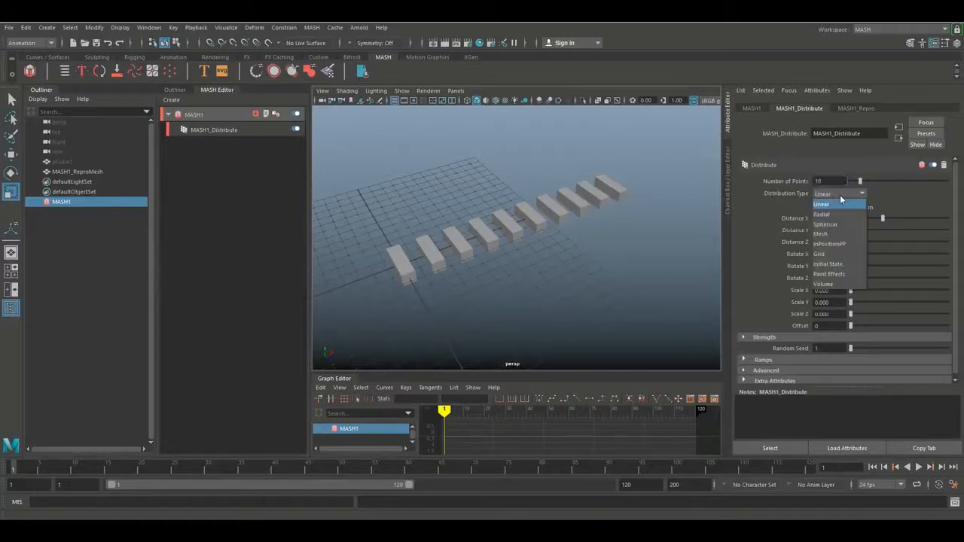
{"action": "left_click", "coordinate": [841, 215]}
{"action": "key", "text": "f"}
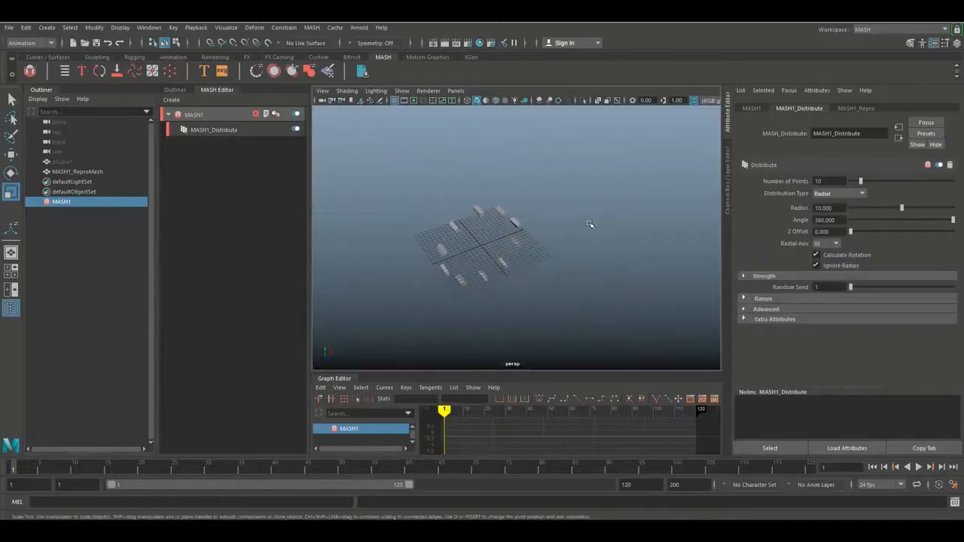
Change the Distribution Type to Spherical, try 800 points and restore the Number of Points to 10
{"action": "left_click", "coordinate": [828, 195]}
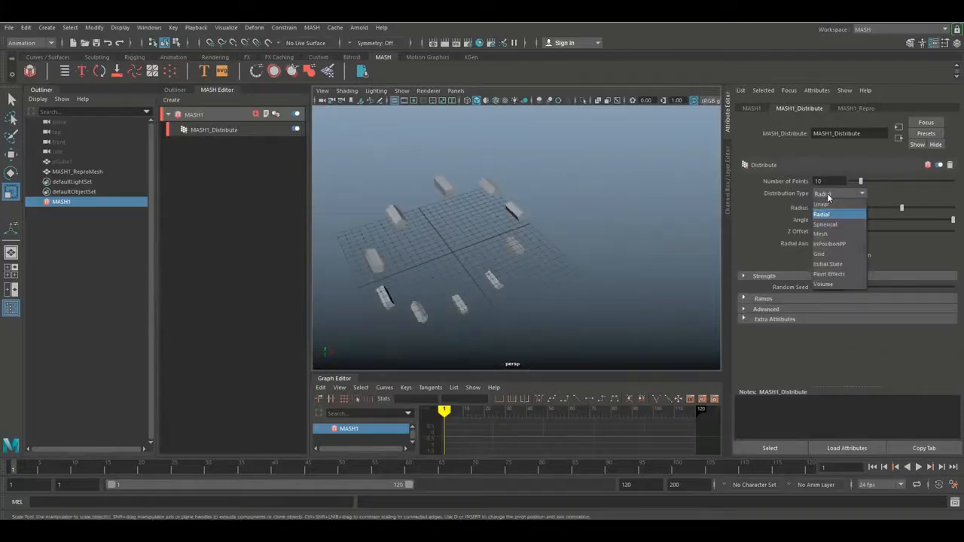
{"action": "left_click", "coordinate": [838, 226]}
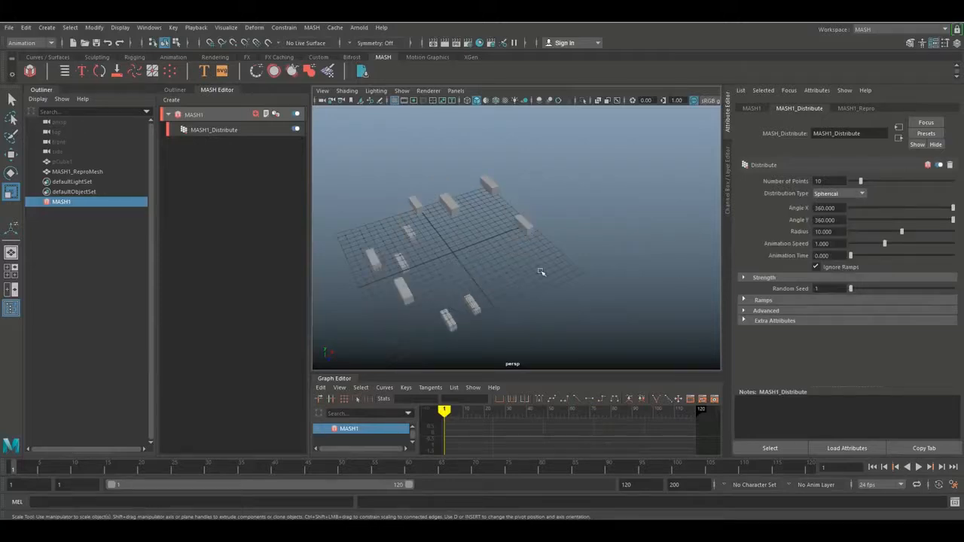
{"action": "double_click", "coordinate": [833, 181]}
{"action": "key", "text": "Return"}
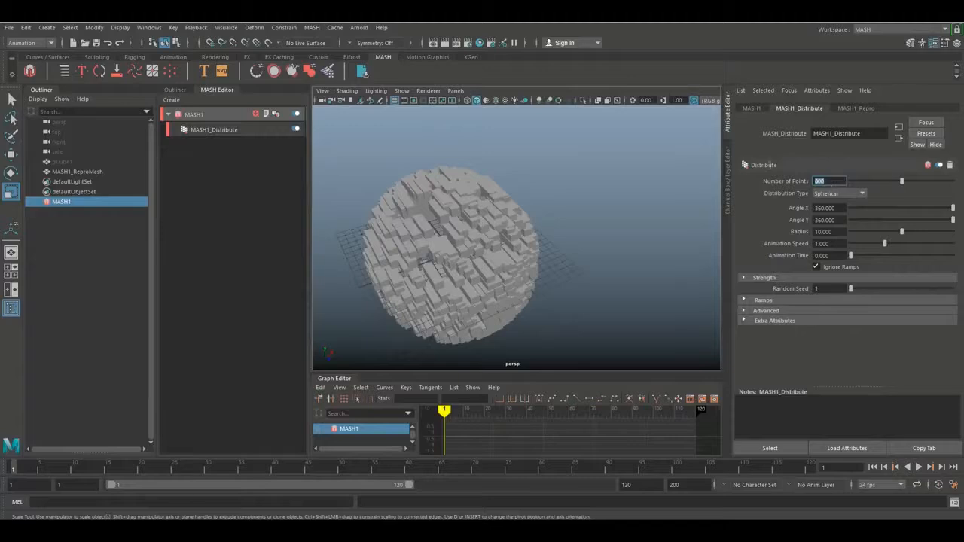
{"action": "type", "text": "10"}
{"action": "key", "text": "Return"}
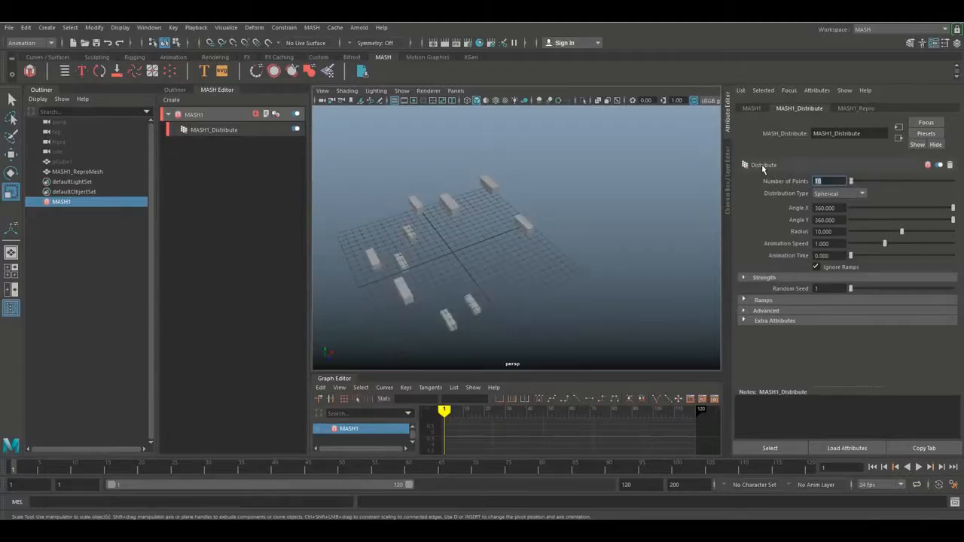
Set the Distribution Type to Grid with distances of about 6.7 in X, 6.4 in Y and 10.2 in Z
{"action": "left_click", "coordinate": [838, 193]}
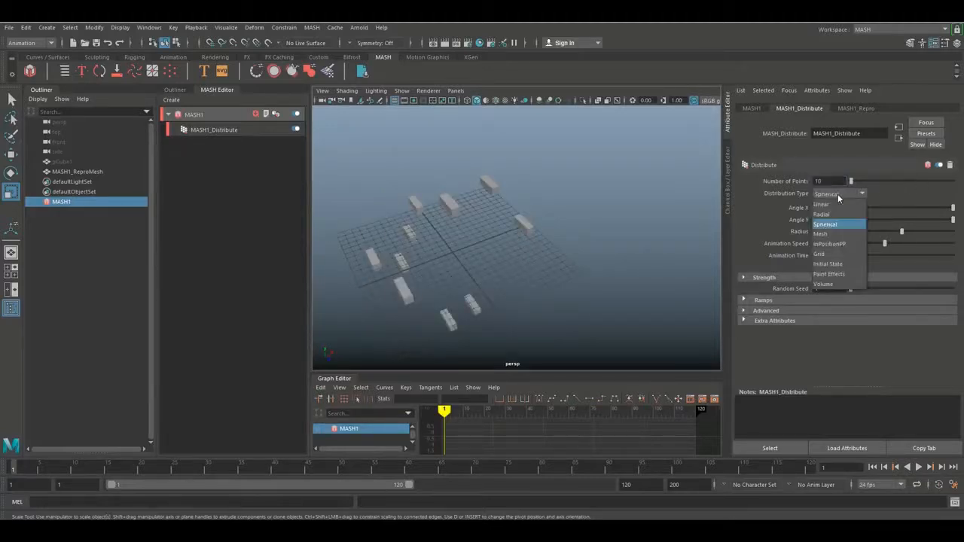
{"action": "left_click", "coordinate": [831, 255]}
{"action": "left_click_drag", "start_coordinate": [527, 278], "coordinate": [589, 272], "text": "alt"}
{"action": "scroll", "coordinate": [591, 276], "scroll_direction": "up", "scroll_amount": 4}
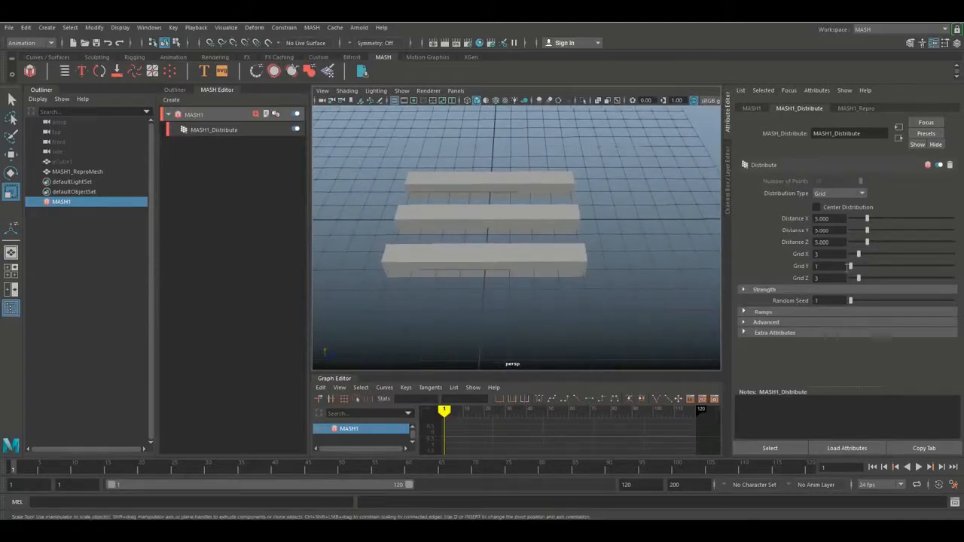
{"action": "left_click_drag", "start_coordinate": [867, 219], "coordinate": [886, 247]}
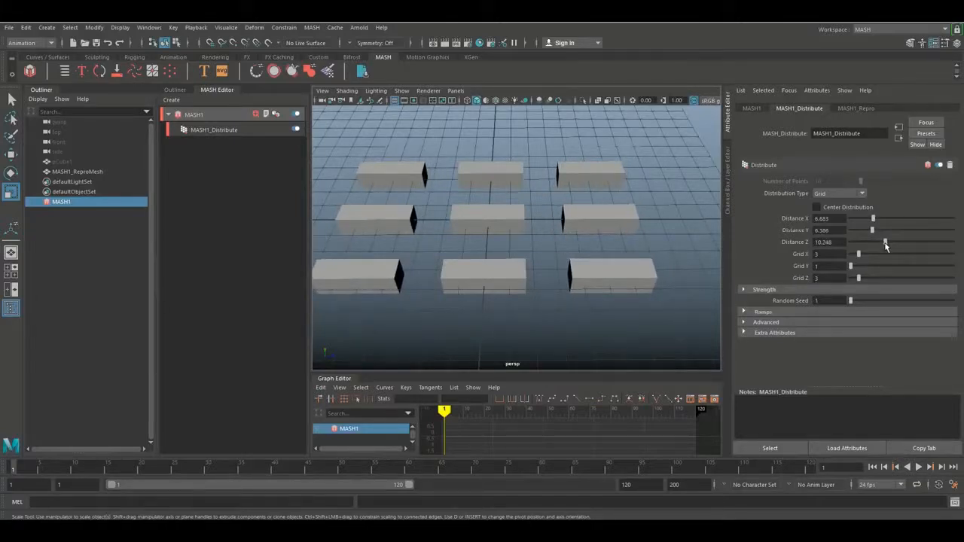
Set the grid distribution to 5 copies in X and 5 copies in Y
{"action": "mouse_move", "coordinate": [862, 258]}
{"action": "left_mouse_down"}
{"action": "mouse_move", "coordinate": [856, 267]}
{"action": "mouse_move", "coordinate": [864, 269]}
{"action": "left_mouse_up"}
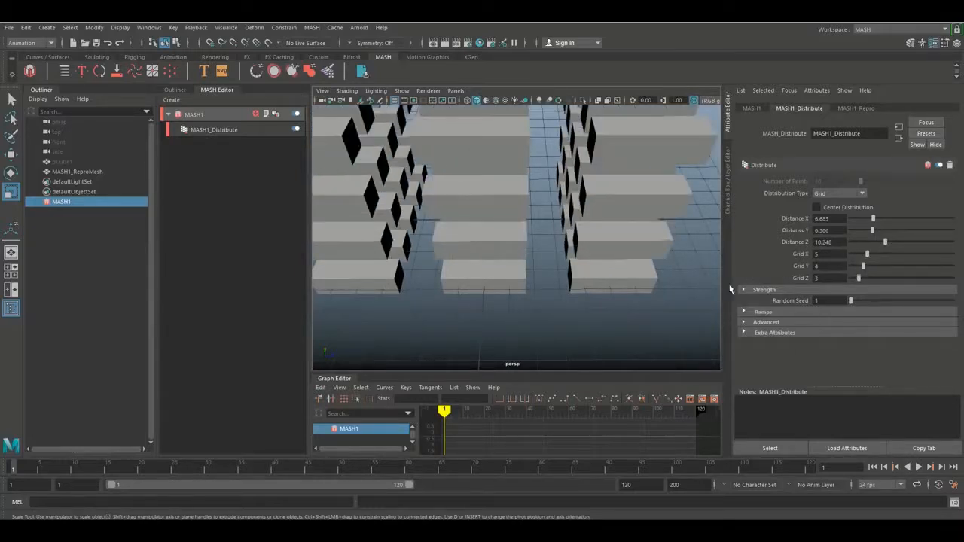
{"action": "key", "text": "f"}
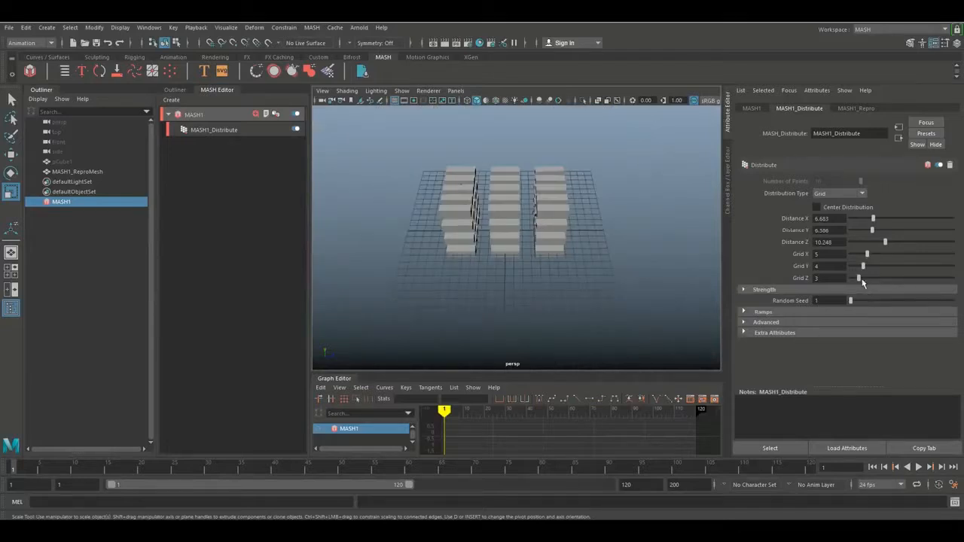
{"action": "left_click_drag", "start_coordinate": [859, 279], "coordinate": [867, 270]}
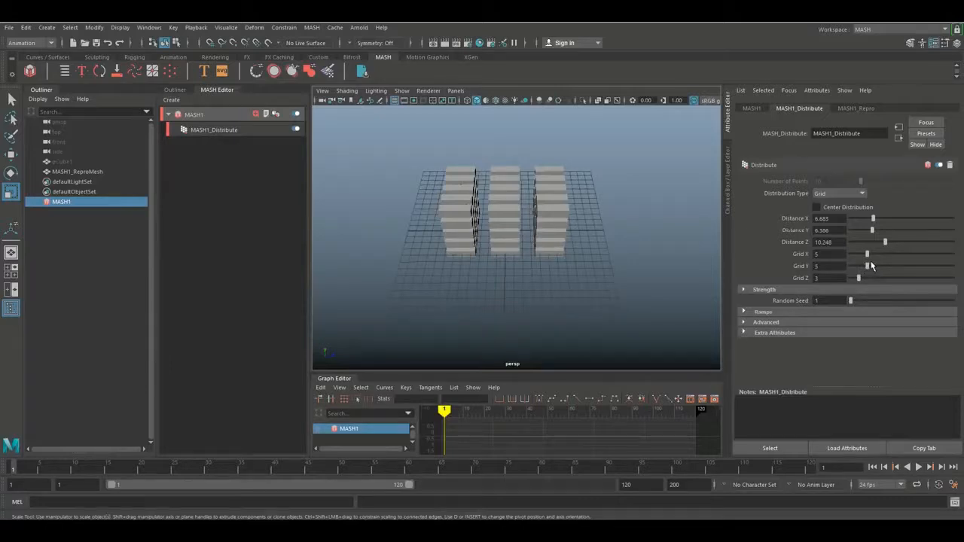
Inspect the block grid from several angles, play the animation briefly and return to frame 1
{"action": "left_click_drag", "start_coordinate": [503, 298], "coordinate": [549, 288], "text": "alt"}
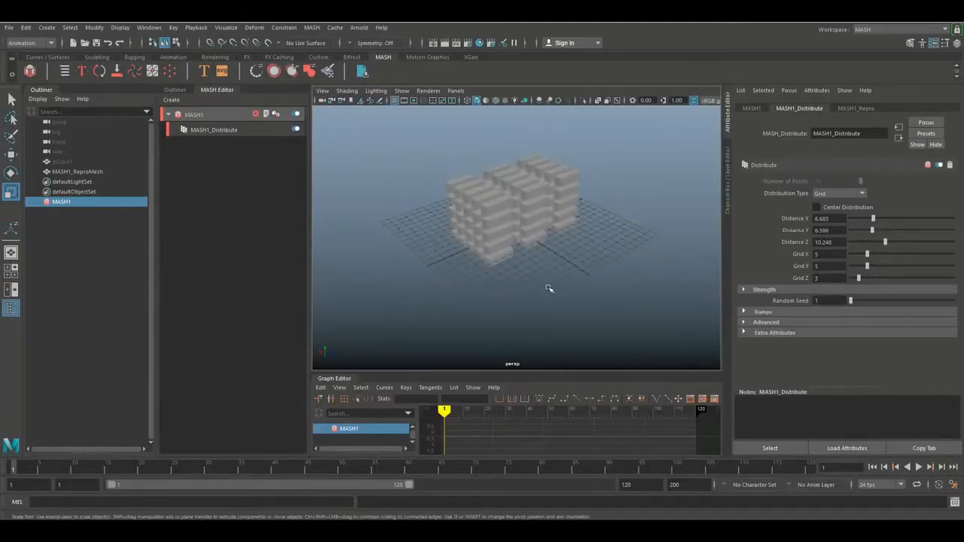
{"action": "scroll", "coordinate": [543, 288], "scroll_direction": "down", "scroll_amount": 3}
{"action": "scroll", "coordinate": [538, 289], "scroll_direction": "up", "scroll_amount": 3}
{"action": "mouse_move", "coordinate": [533, 286]}
{"action": "middle_mouse_down", "text": "alt"}
{"action": "mouse_move", "coordinate": [512, 291]}
{"action": "mouse_move", "coordinate": [525, 296]}
{"action": "middle_mouse_up", "text": "alt"}
{"action": "mouse_move", "coordinate": [524, 296]}
{"action": "left_mouse_down", "text": "alt"}
{"action": "mouse_move", "coordinate": [517, 297]}
{"action": "mouse_move", "coordinate": [525, 279]}
{"action": "mouse_move", "coordinate": [516, 299]}
{"action": "mouse_move", "coordinate": [525, 306]}
{"action": "left_mouse_up", "text": "alt"}
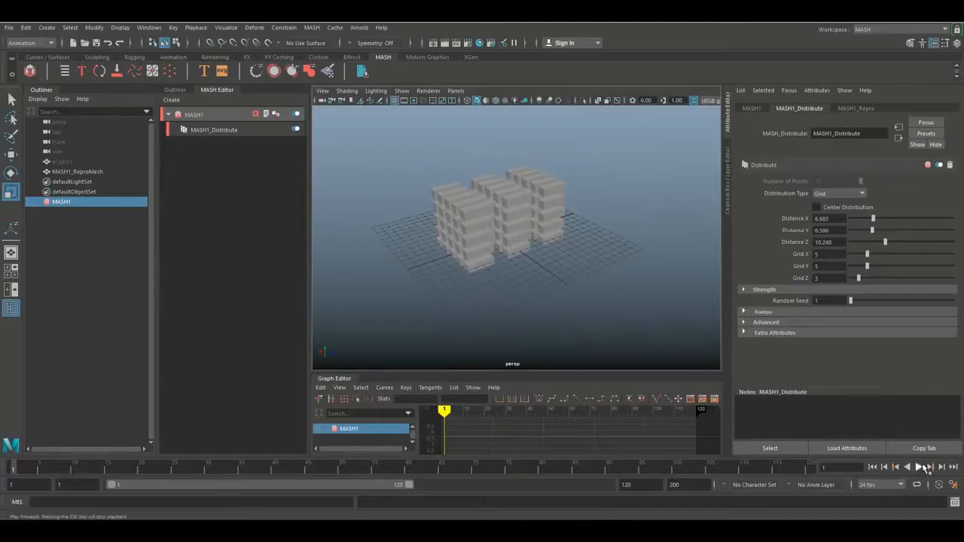
{"action": "left_click", "coordinate": [920, 467]}
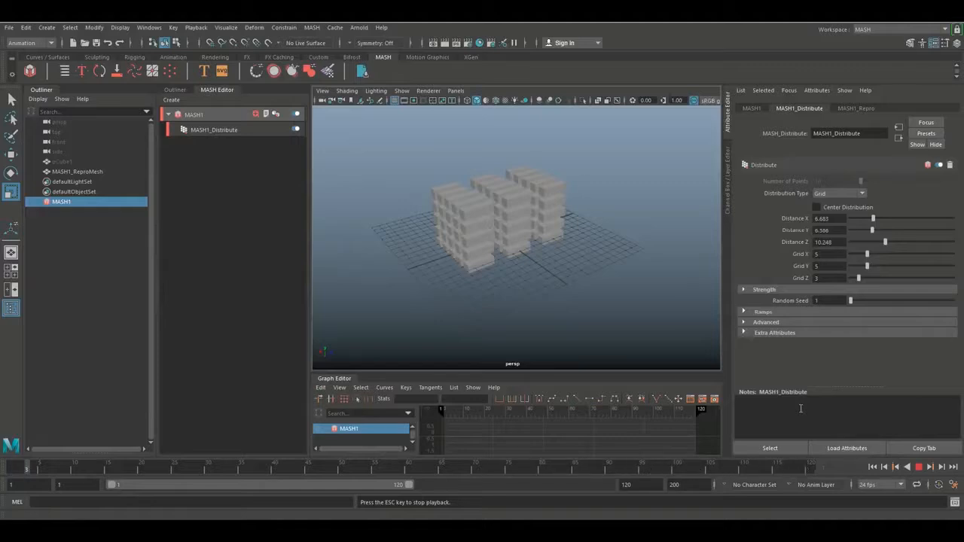
{"action": "left_click", "coordinate": [920, 467]}
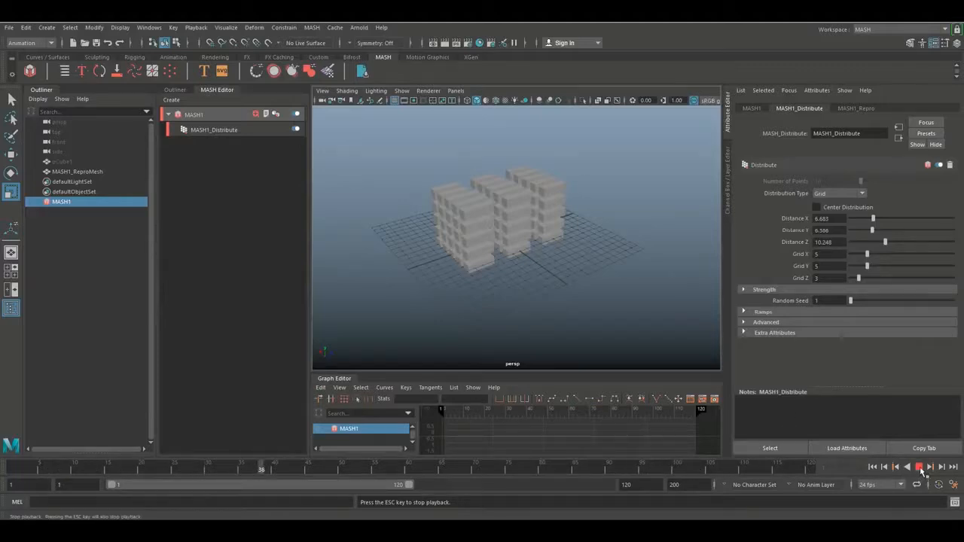
{"action": "left_click", "coordinate": [872, 468]}
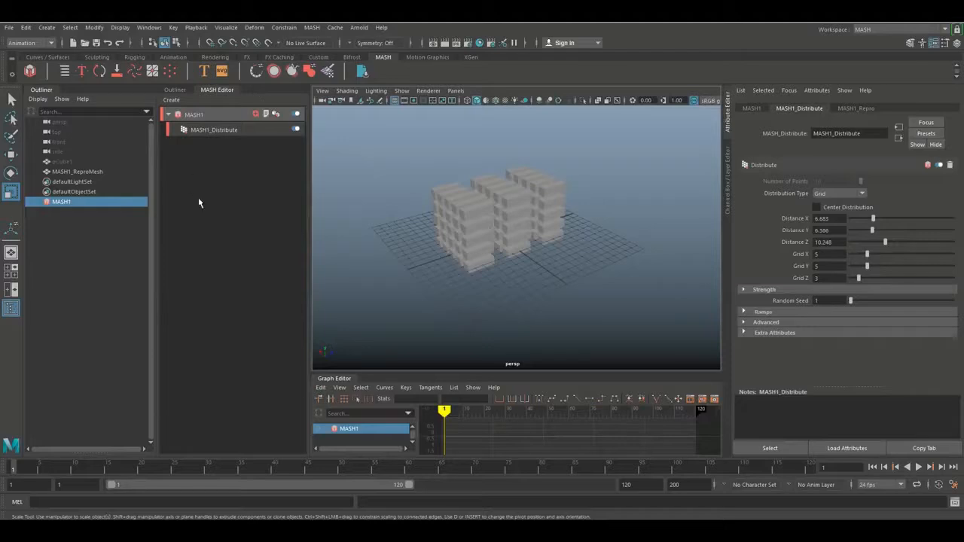
Add a Dynamics node to the MASH1 network and play the simulation of the falling blocks
{"action": "left_click", "coordinate": [255, 115]}
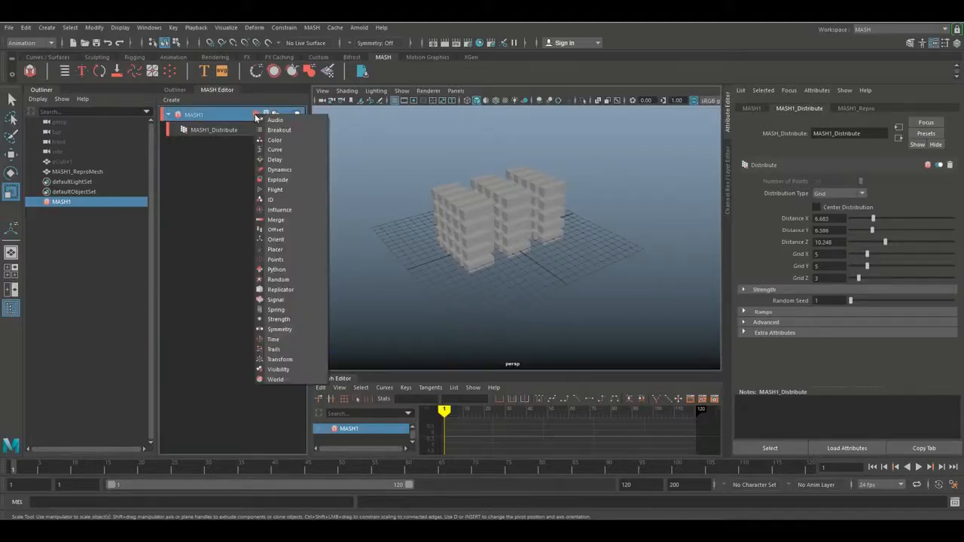
{"action": "left_click", "coordinate": [304, 174]}
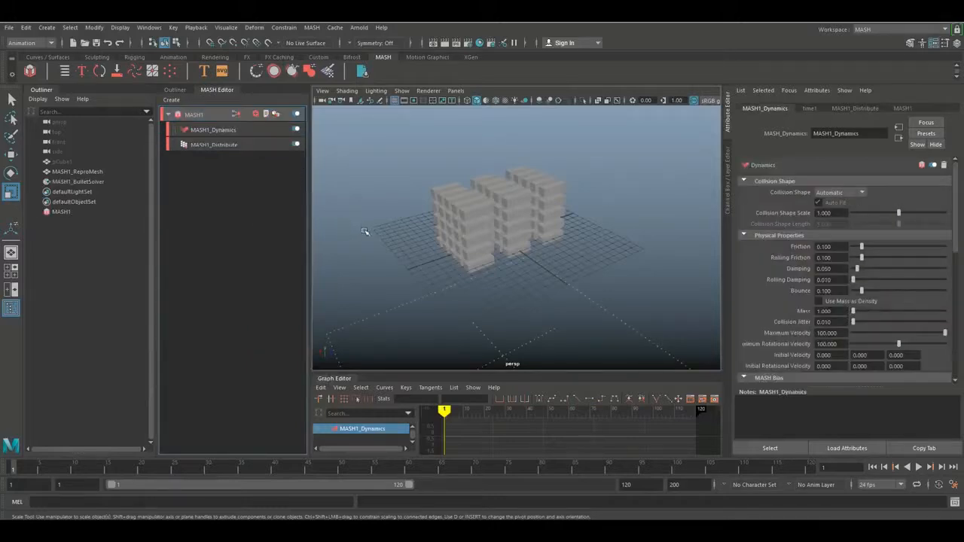
{"action": "scroll", "coordinate": [451, 267], "scroll_direction": "down", "scroll_amount": 4}
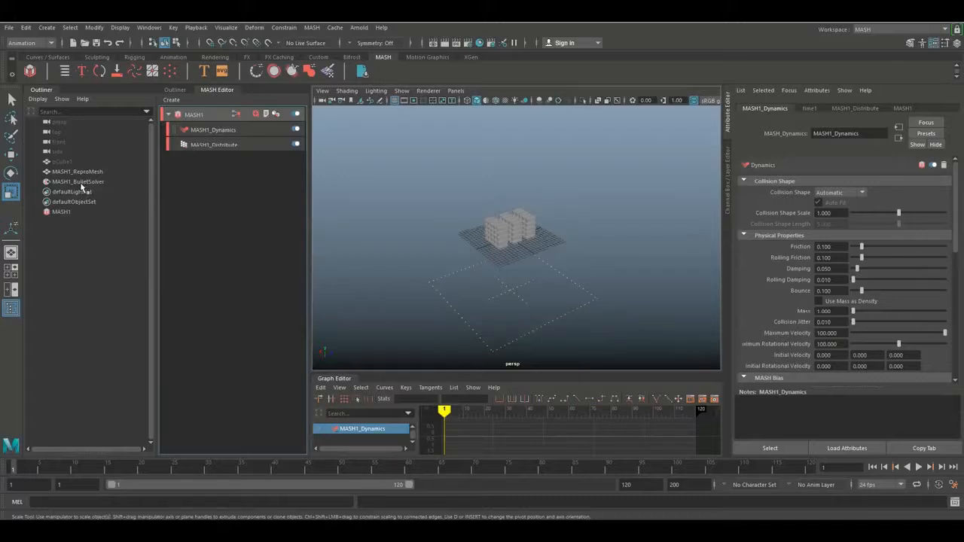
{"action": "left_click", "coordinate": [919, 468]}
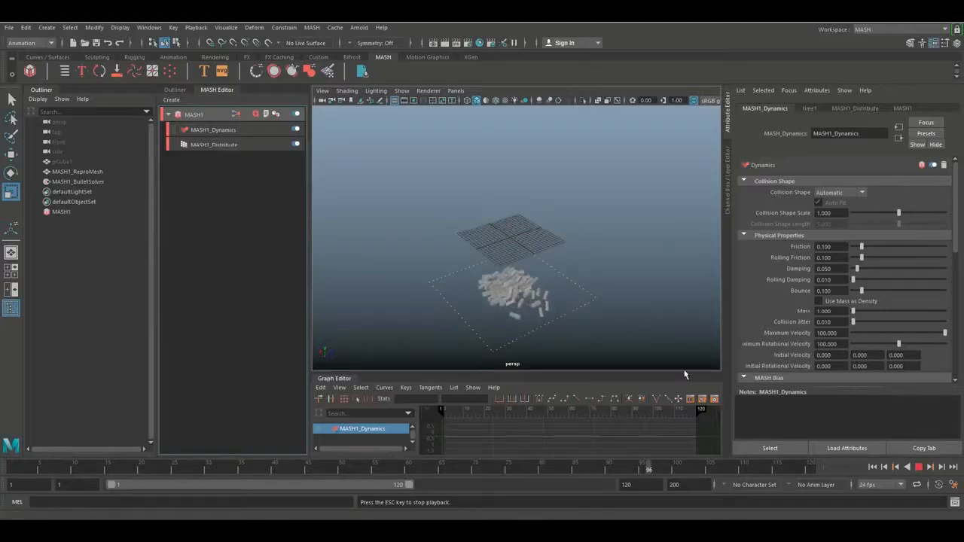
{"action": "scroll", "coordinate": [595, 318], "scroll_direction": "up", "scroll_amount": 4}
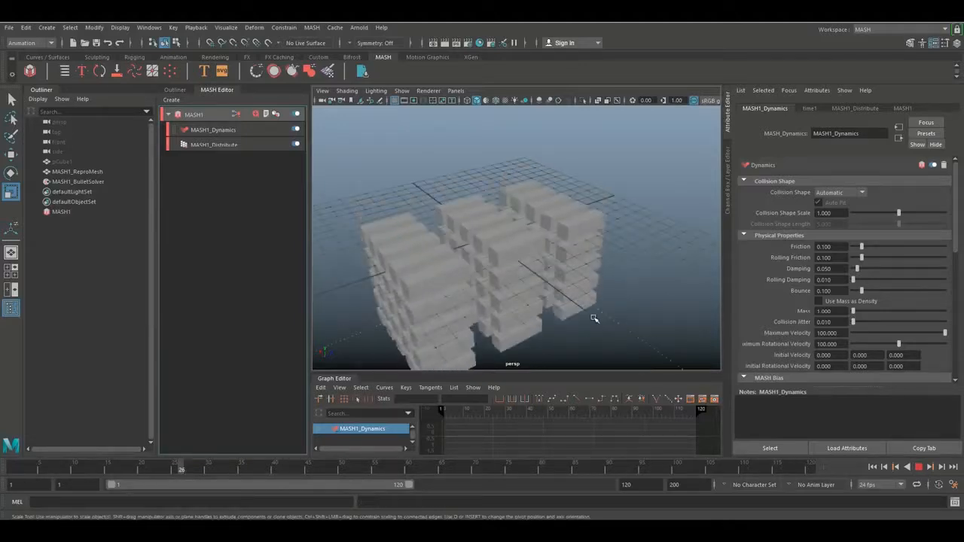
{"action": "middle_click_drag", "start_coordinate": [582, 321], "coordinate": [582, 115], "text": "alt"}
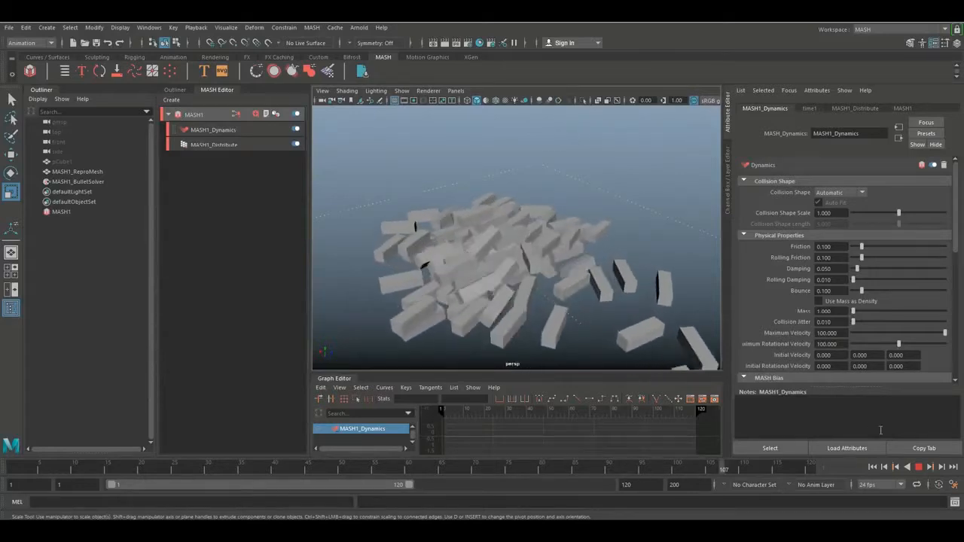
{"action": "left_click", "coordinate": [919, 467]}
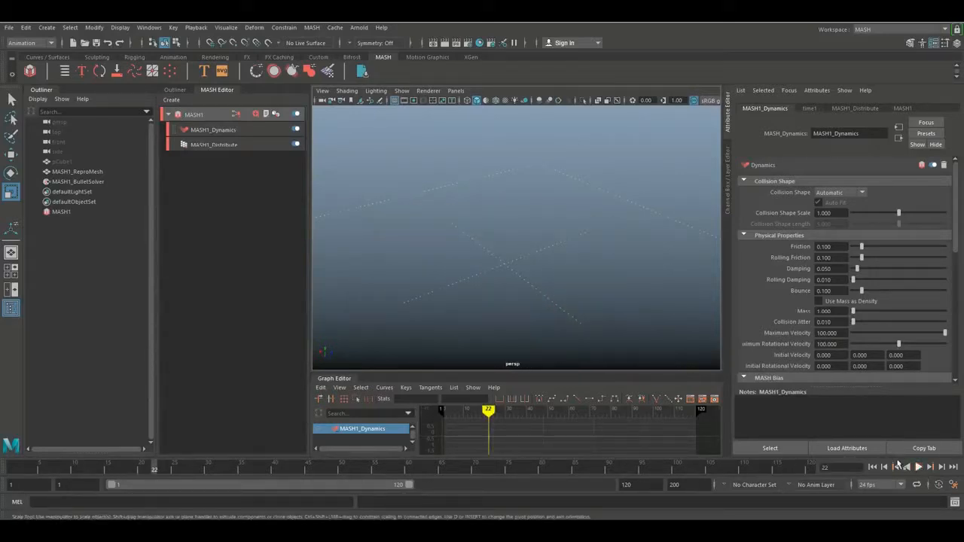
Try a Bounce of 1 on the Dynamics node and play the simulation
{"action": "scroll", "coordinate": [422, 220], "scroll_direction": "down", "scroll_amount": 4}
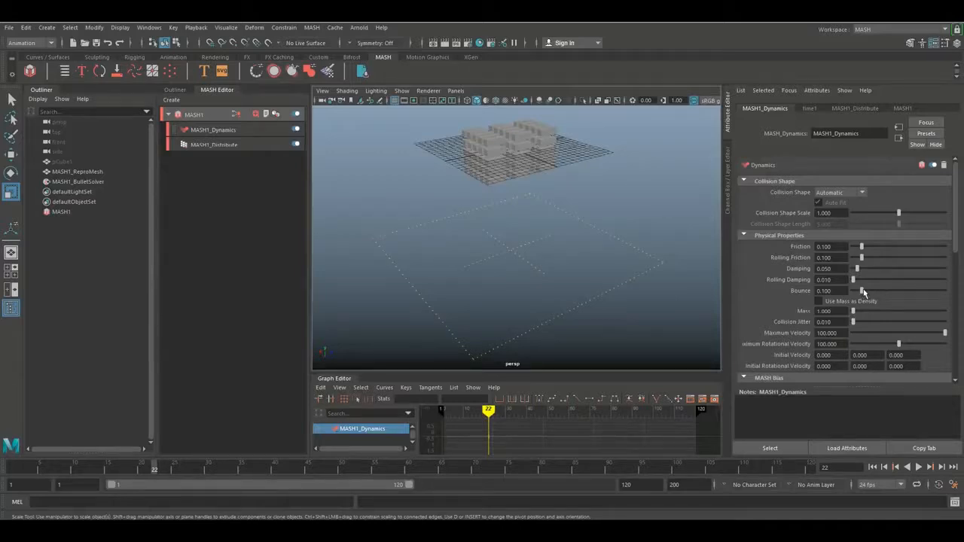
{"action": "left_click_drag", "start_coordinate": [863, 293], "coordinate": [919, 299]}
{"action": "left_click", "coordinate": [918, 467]}
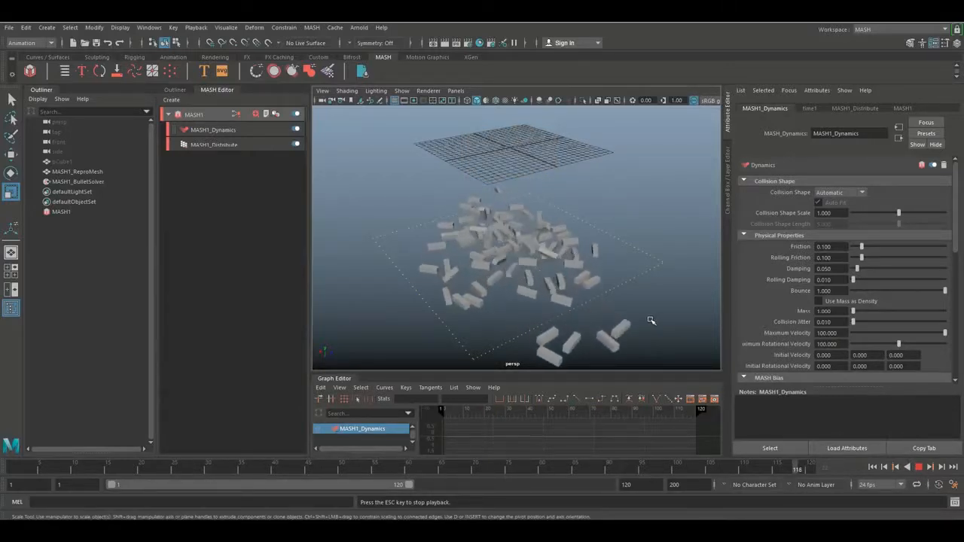
{"action": "left_click", "coordinate": [919, 467]}
Raise the Dynamics node's Bounce to 3 and play the simulation again
{"action": "double_click", "coordinate": [829, 290]}
{"action": "type", "text": "3"}
{"action": "key", "text": "Return"}
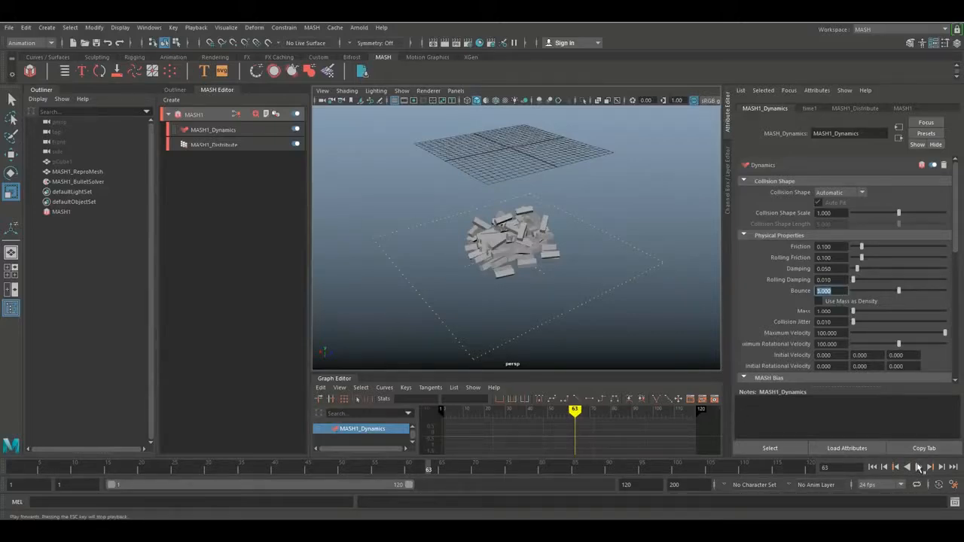
{"action": "left_click", "coordinate": [918, 467]}
{"action": "left_click", "coordinate": [918, 467]}
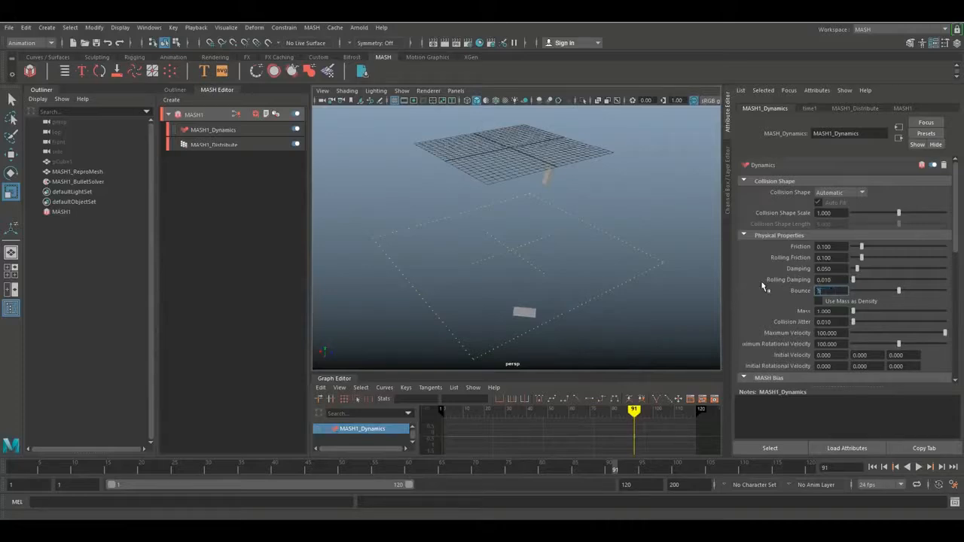
Try a Bounce of 1.8 during playback and restore Bounce to 0.1
{"action": "type", "text": "1.8"}
{"action": "key", "text": "Return"}
{"action": "left_click", "coordinate": [918, 467]}
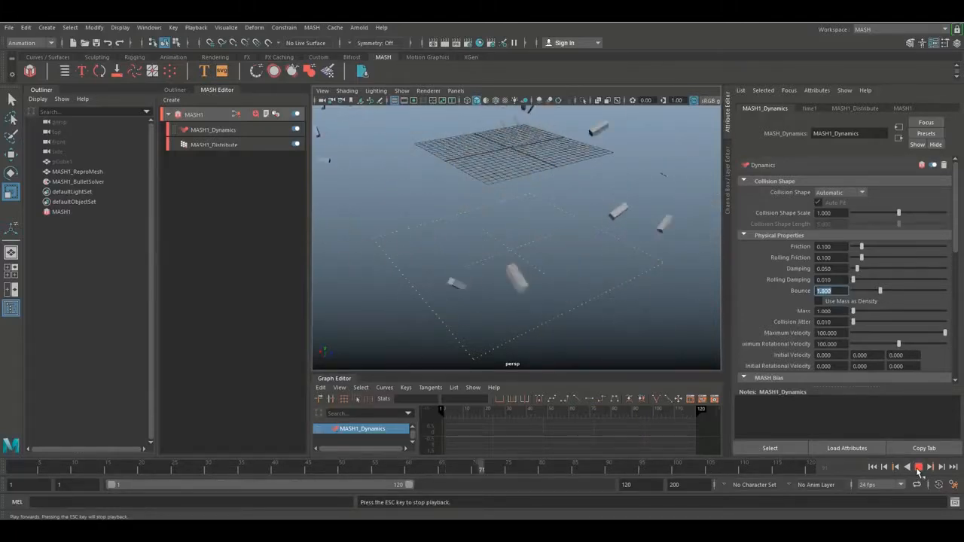
{"action": "left_click", "coordinate": [918, 469]}
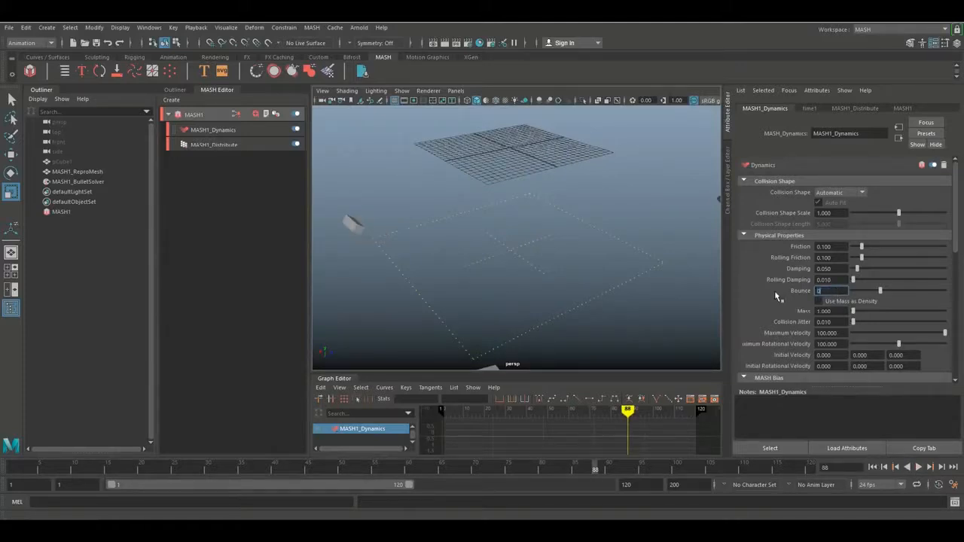
{"action": "key", "text": "Return"}
Lower the Dynamics node's Maximum Velocity to about 1.65 and play the simulation
{"action": "left_click_drag", "start_coordinate": [945, 336], "coordinate": [856, 343]}
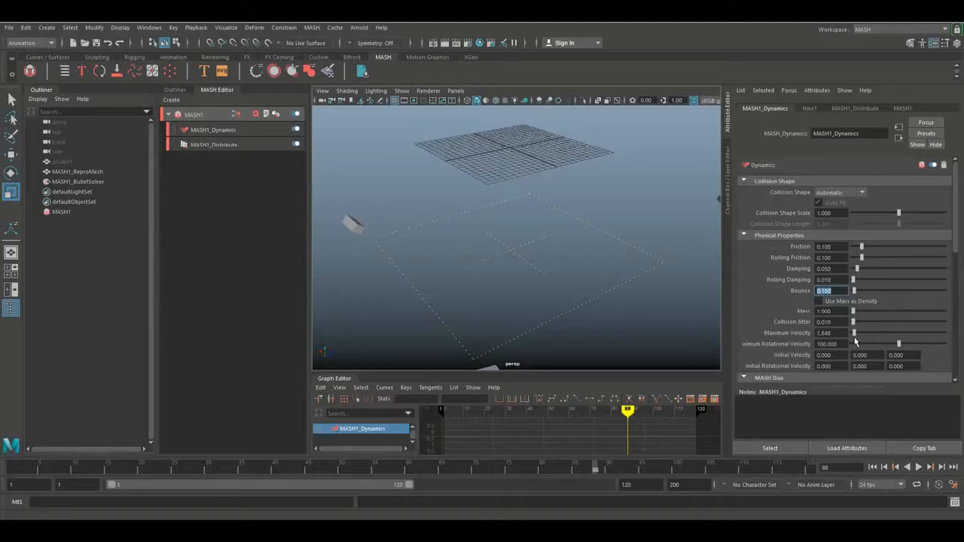
{"action": "left_click", "coordinate": [916, 468]}
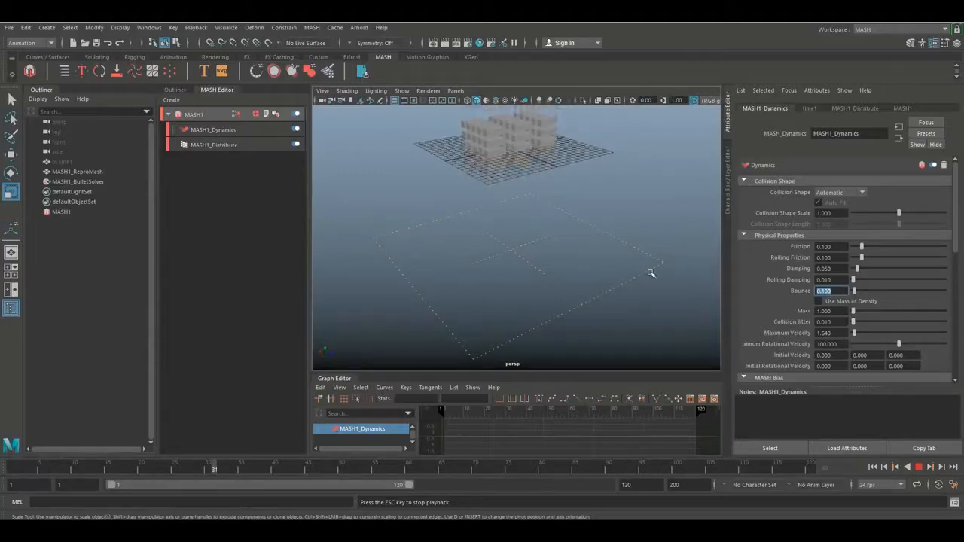
{"action": "left_click", "coordinate": [918, 467]}
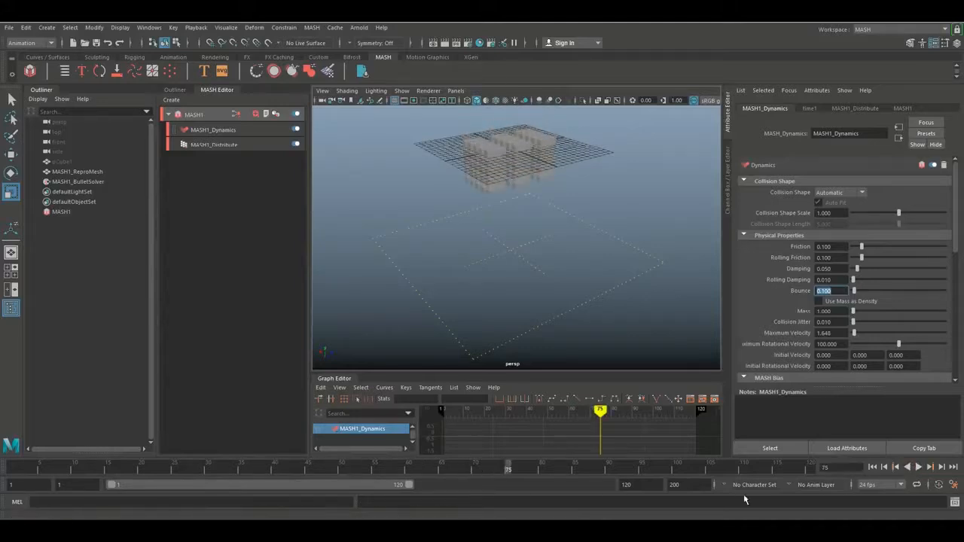
Extend the playback range and the animation end to frame 2000 and play the slow fall
{"action": "left_click", "coordinate": [649, 486]}
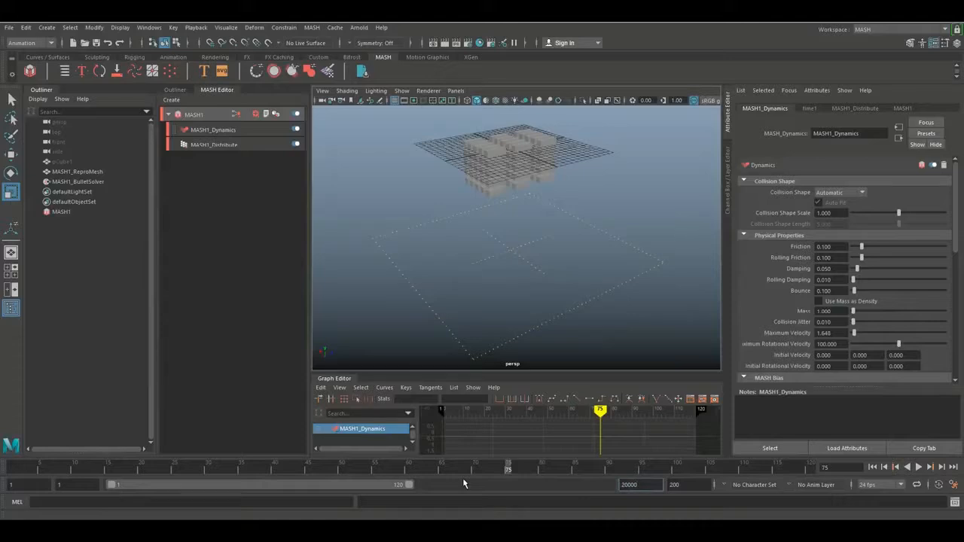
{"action": "left_click", "coordinate": [696, 485]}
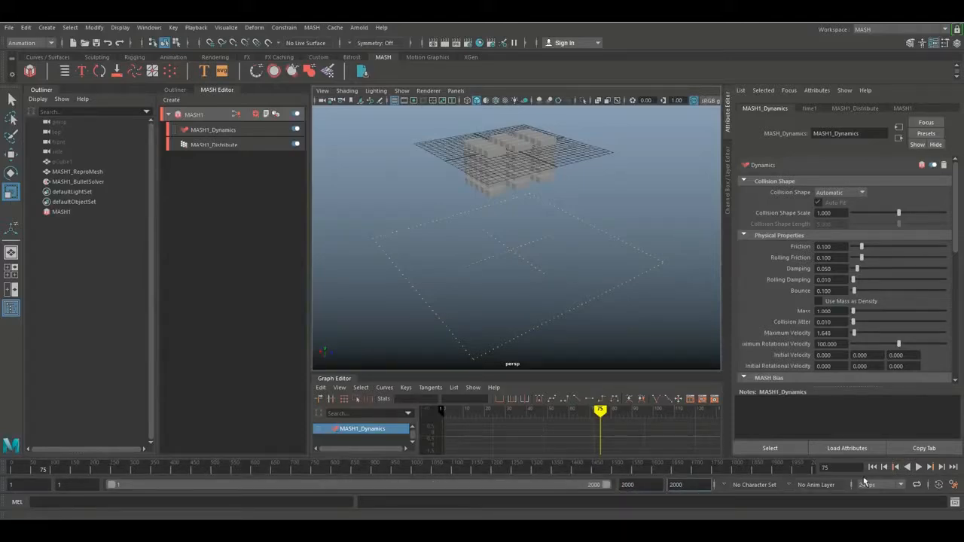
{"action": "left_click", "coordinate": [918, 468]}
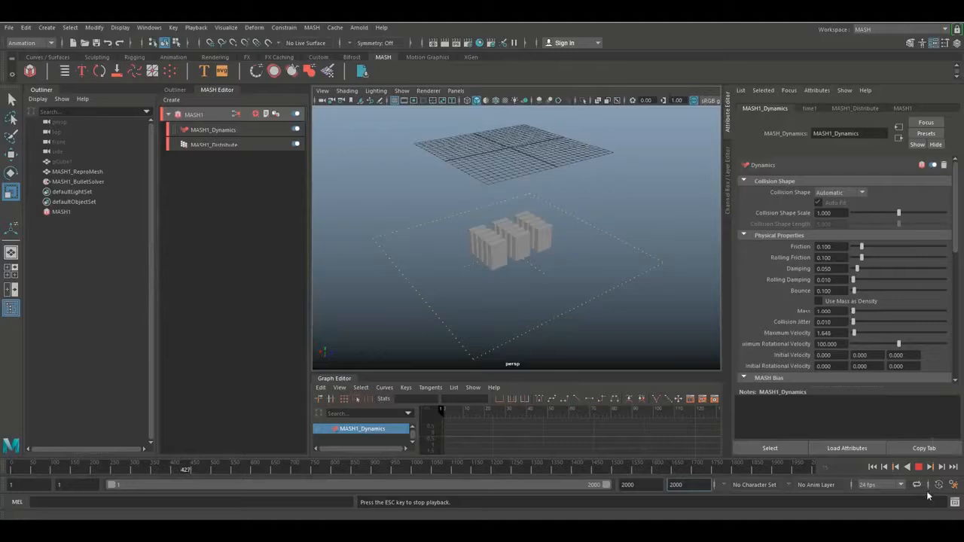
{"action": "left_click", "coordinate": [919, 467]}
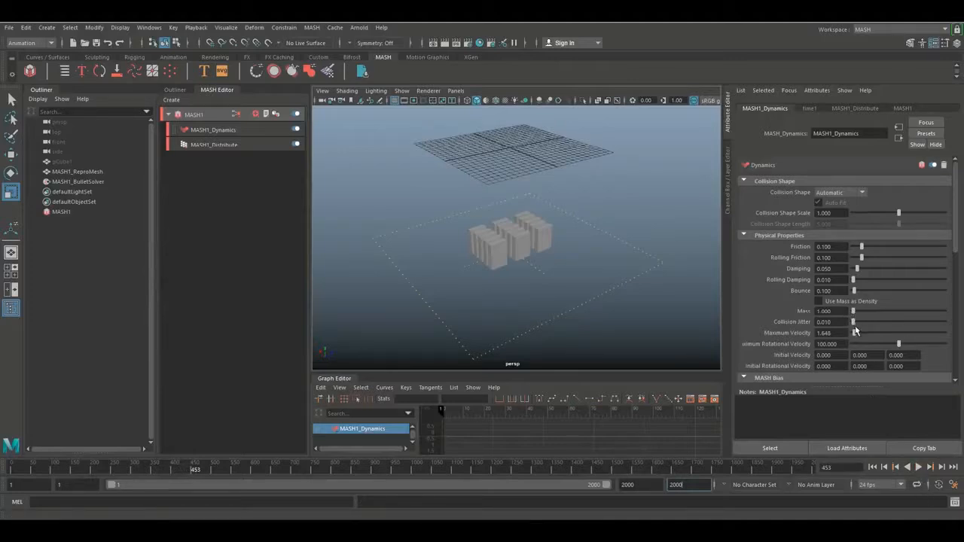
Restore Maximum Velocity to 100, replay the simulation from the start and return to frame 1
{"action": "left_click_drag", "start_coordinate": [897, 344], "coordinate": [952, 343]}
{"action": "left_click", "coordinate": [918, 467]}
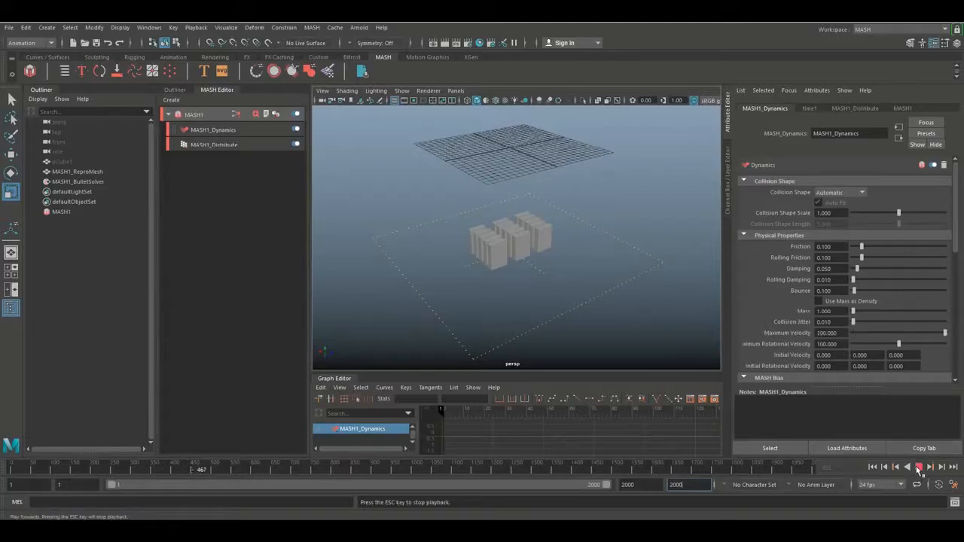
{"action": "left_click", "coordinate": [919, 470]}
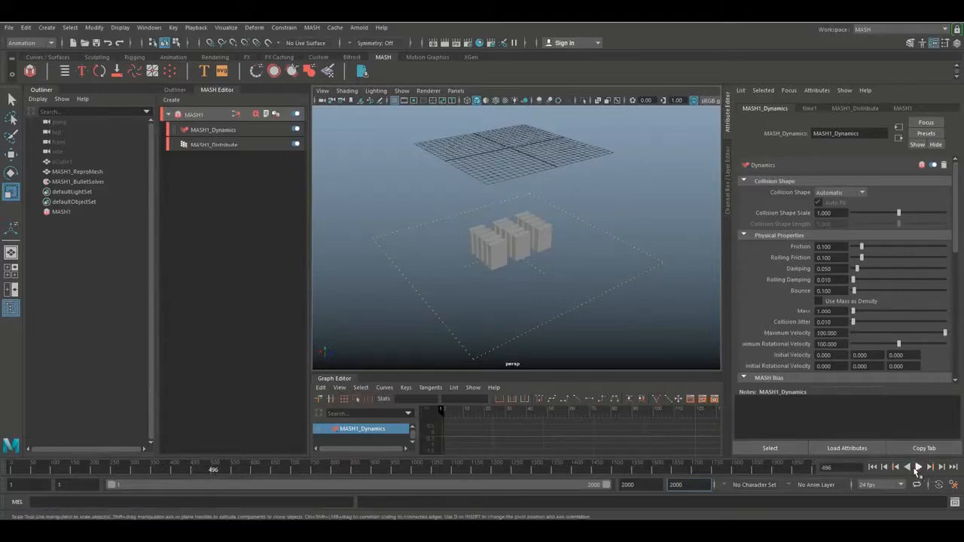
{"action": "left_click", "coordinate": [874, 469]}
{"action": "left_click", "coordinate": [918, 467]}
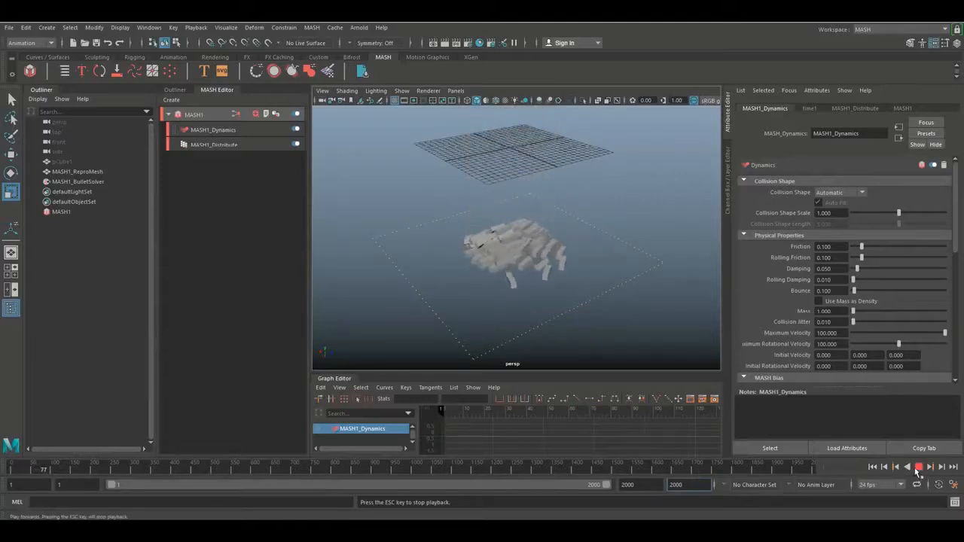
{"action": "left_click", "coordinate": [919, 469]}
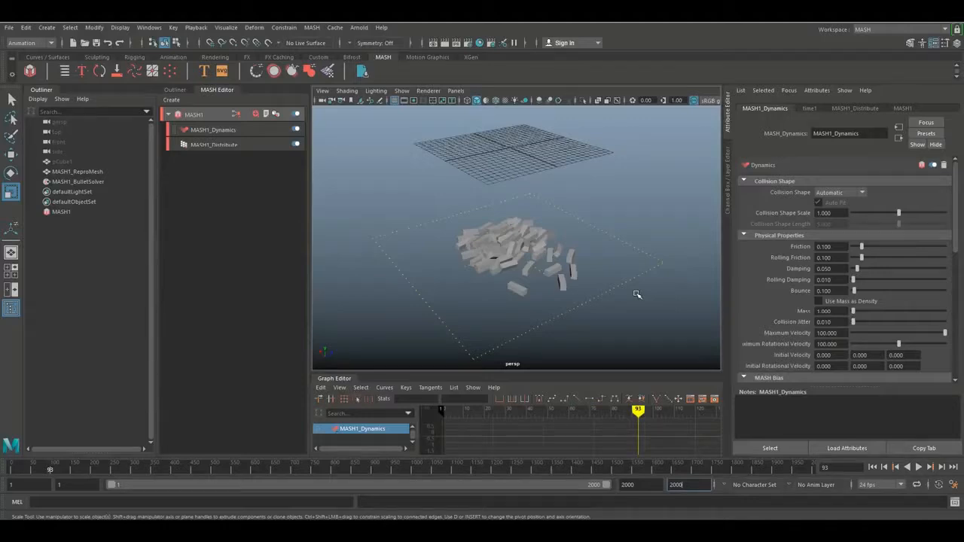
{"action": "left_click", "coordinate": [873, 468]}
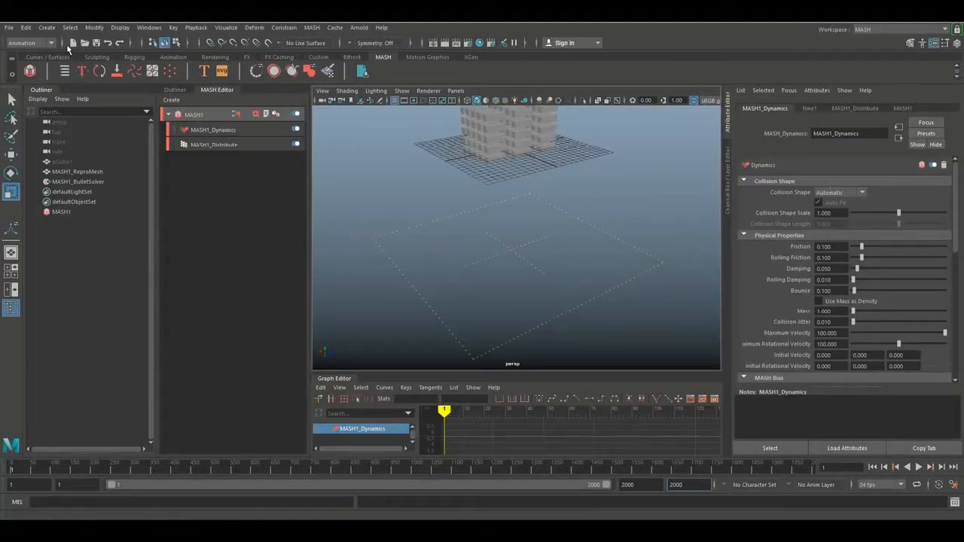
Create a polygon sphere below the block grid and try scaling it up
{"action": "left_click", "coordinate": [47, 27]}
{"action": "mouse_move", "coordinate": [91, 95]}
{"action": "mouse_move", "coordinate": [89, 65]}
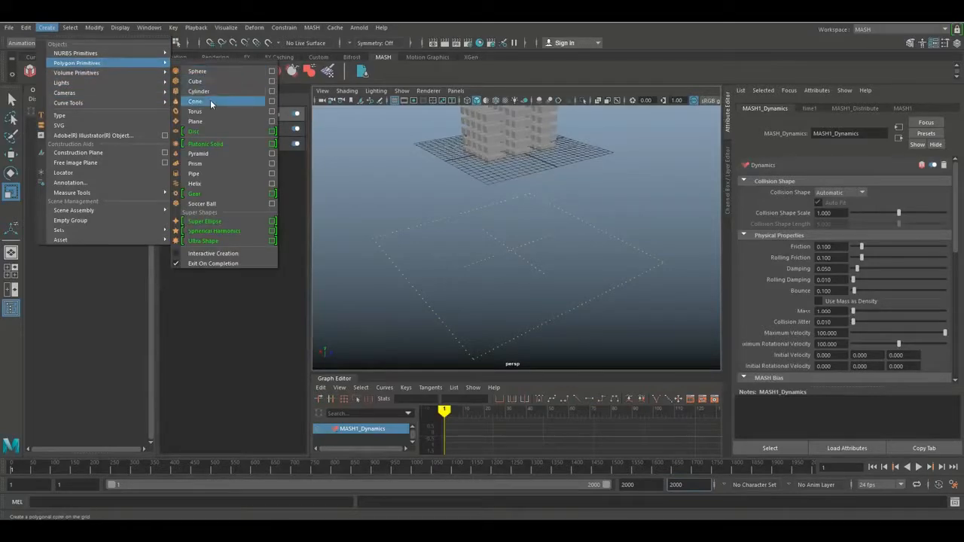
{"action": "left_click", "coordinate": [202, 71]}
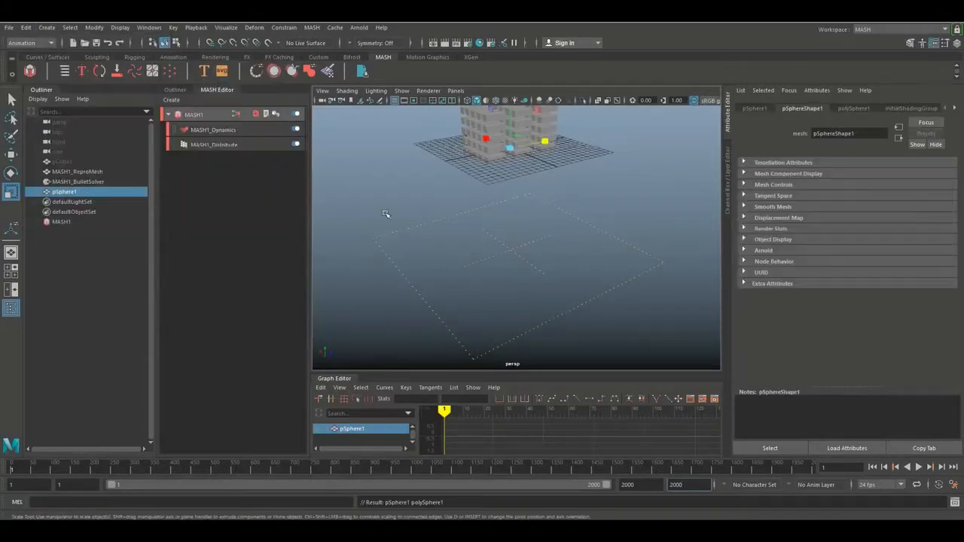
{"action": "left_click_drag", "start_coordinate": [515, 116], "coordinate": [516, 249]}
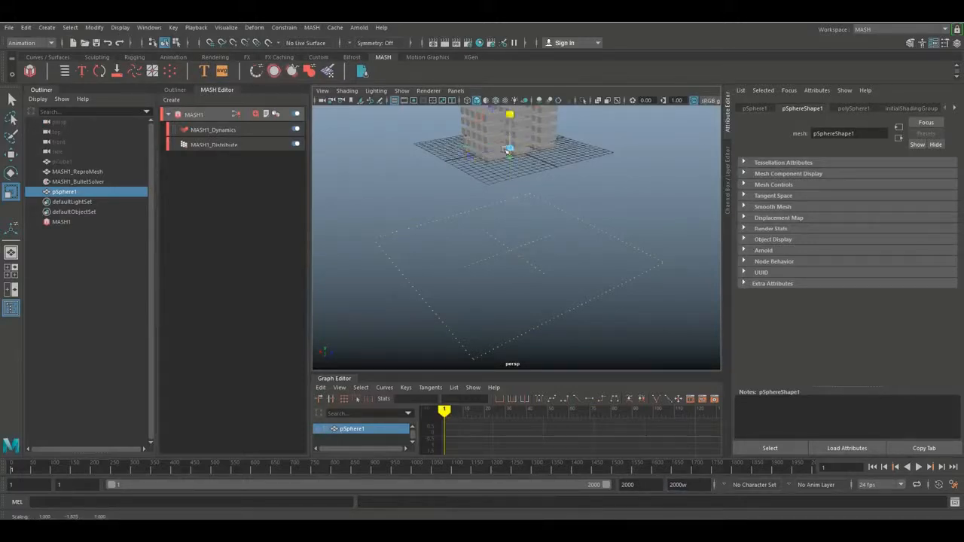
{"action": "left_click_drag", "start_coordinate": [508, 288], "coordinate": [521, 339], "text": "alt"}
{"action": "key", "text": "w"}
{"action": "left_click_drag", "start_coordinate": [500, 194], "coordinate": [559, 317]}
{"action": "key", "text": "r"}
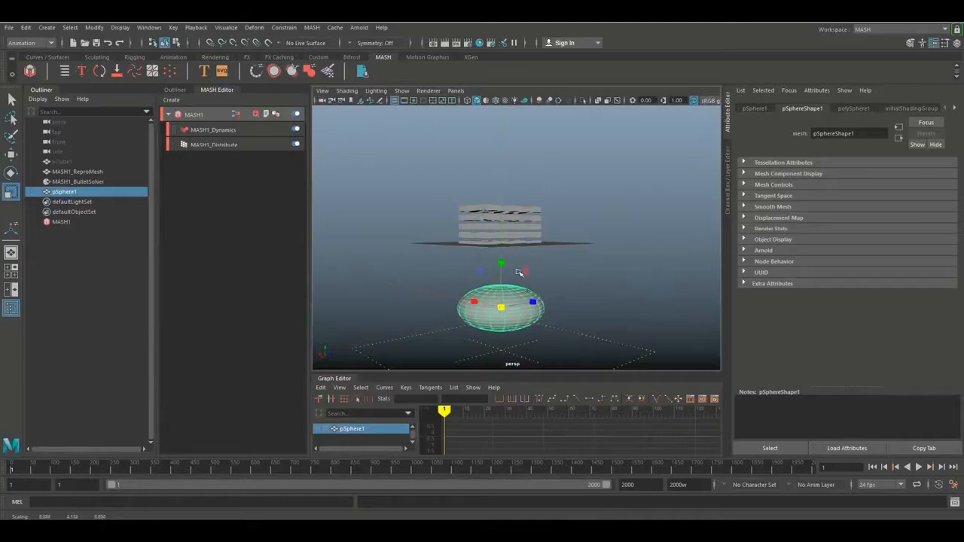
{"action": "left_click", "coordinate": [502, 264]}
Undo the sphere's scaling and delete the sphere
{"action": "key", "text": "ctrl+z"}
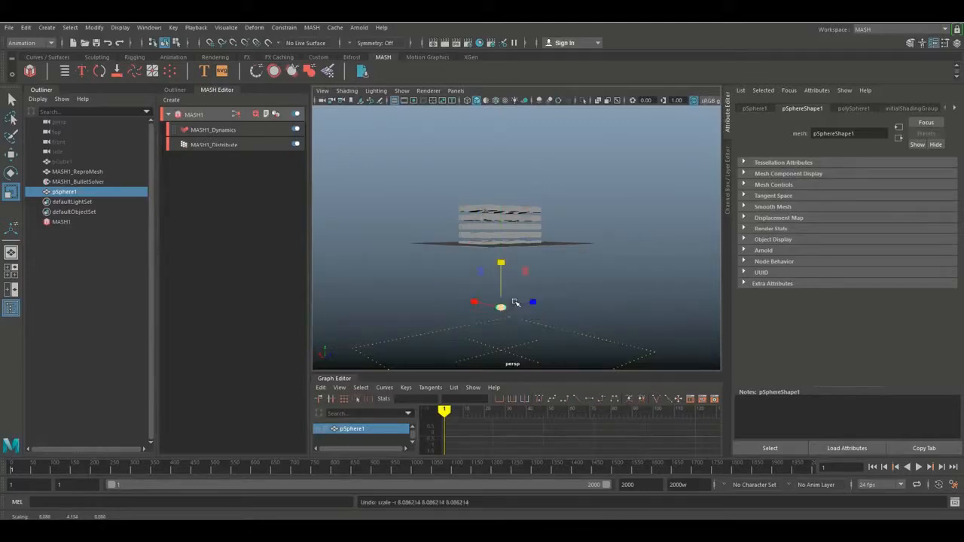
{"action": "left_click", "coordinate": [635, 315]}
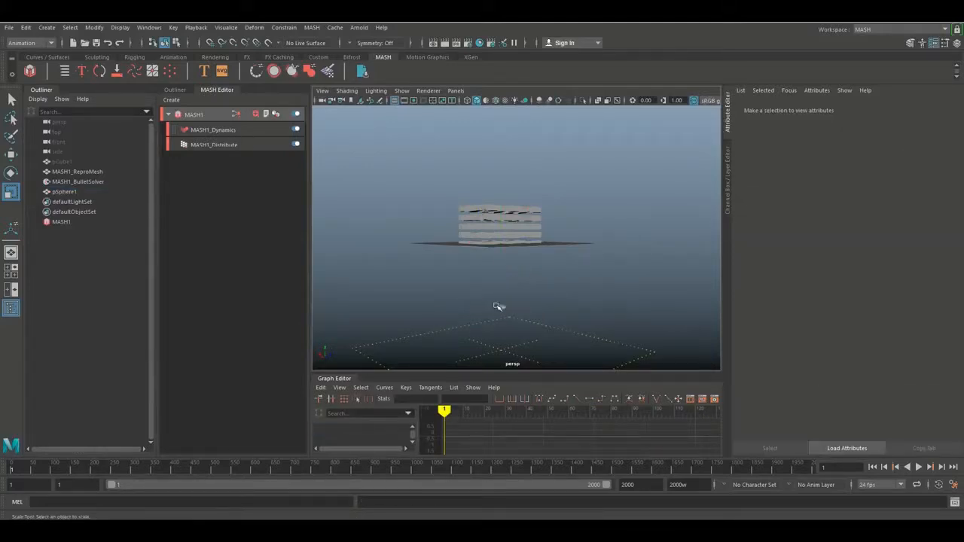
{"action": "left_click", "coordinate": [500, 307]}
{"action": "key", "text": "Delete"}
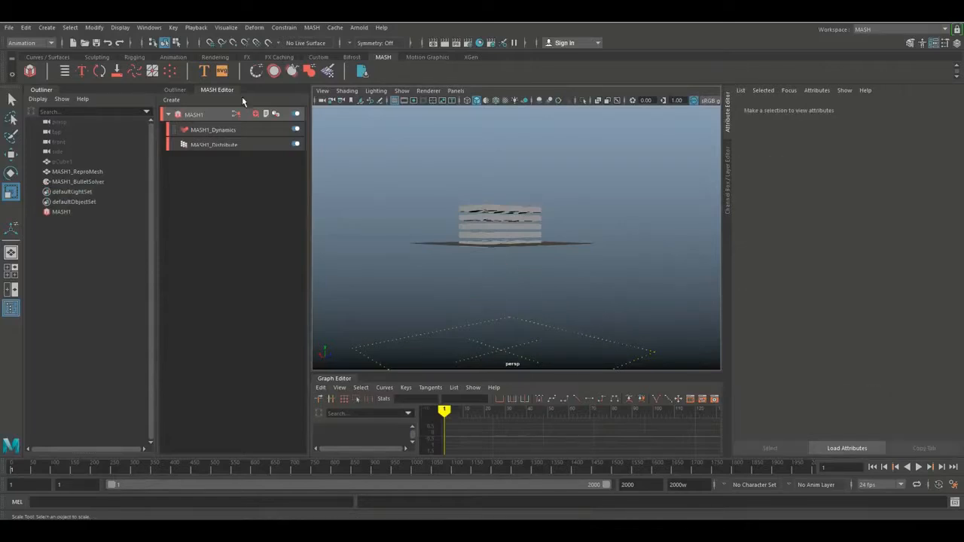
Place a uniformly enlarged polygon sphere between the block grid and the collision ground, and play the simulation
{"action": "left_click", "coordinate": [47, 27]}
{"action": "mouse_move", "coordinate": [77, 63]}
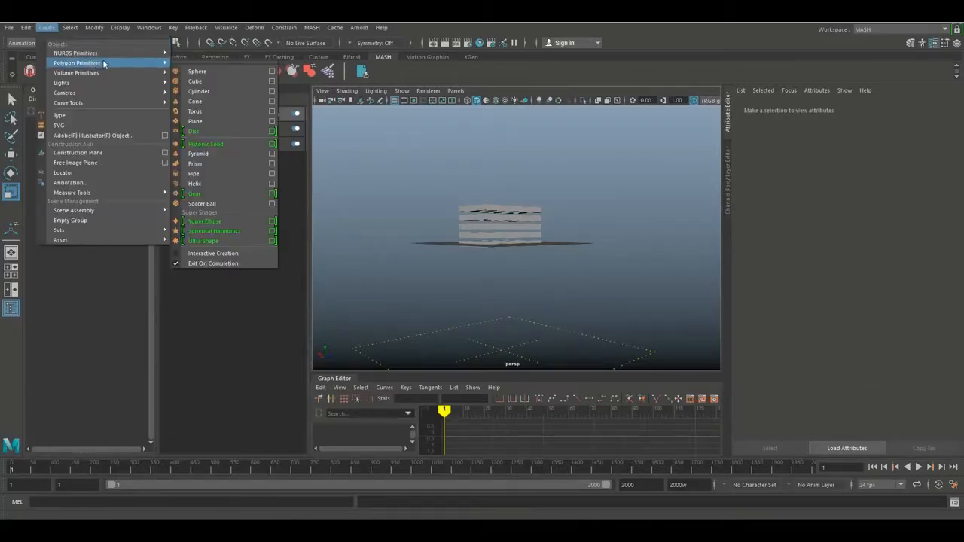
{"action": "left_click", "coordinate": [202, 71]}
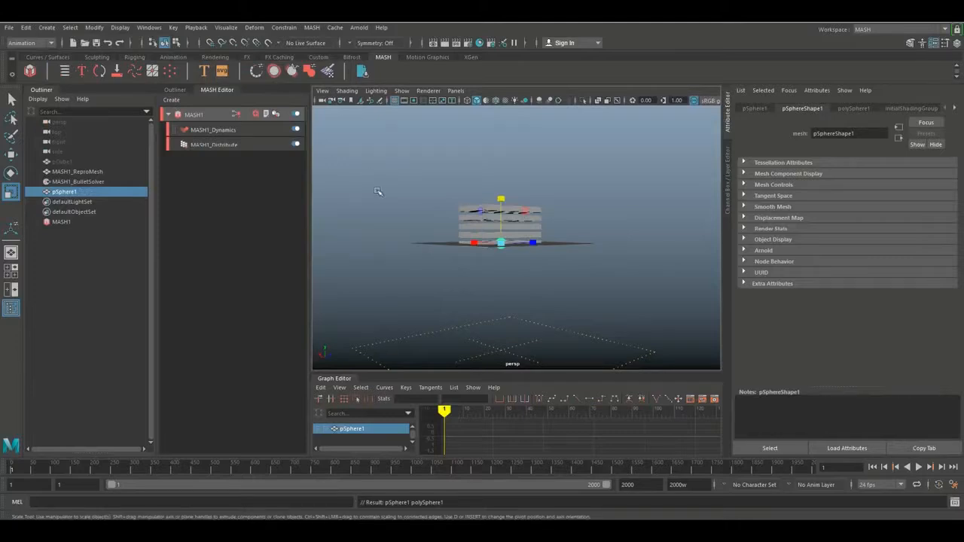
{"action": "key", "text": "w"}
{"action": "left_click_drag", "start_coordinate": [499, 202], "coordinate": [499, 271]}
{"action": "key", "text": "r"}
{"action": "mouse_move", "coordinate": [502, 319]}
{"action": "left_mouse_down"}
{"action": "mouse_move", "coordinate": [570, 327]}
{"action": "mouse_move", "coordinate": [534, 329]}
{"action": "mouse_move", "coordinate": [546, 349]}
{"action": "mouse_move", "coordinate": [540, 296]}
{"action": "mouse_move", "coordinate": [555, 315]}
{"action": "mouse_move", "coordinate": [503, 312]}
{"action": "mouse_move", "coordinate": [512, 318]}
{"action": "left_mouse_up"}
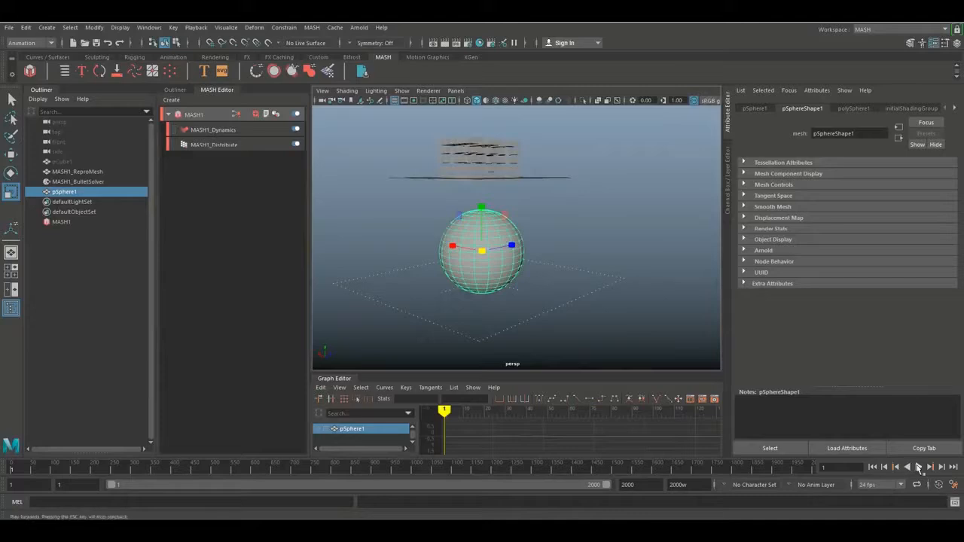
{"action": "left_click", "coordinate": [919, 467]}
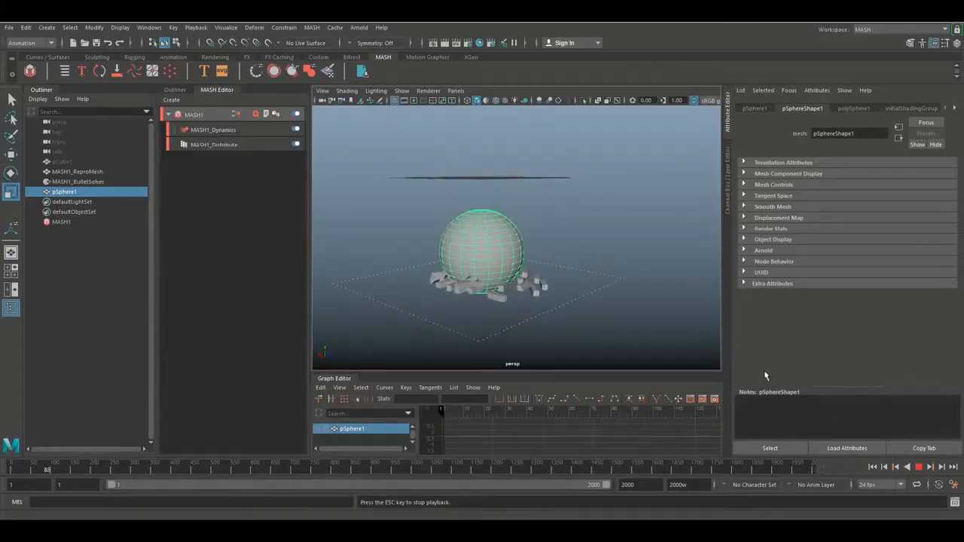
Stop playback, return to frame 1 and add the polygon sphere to the MASH Bullet solver's Collider Objects
{"action": "left_click", "coordinate": [920, 468]}
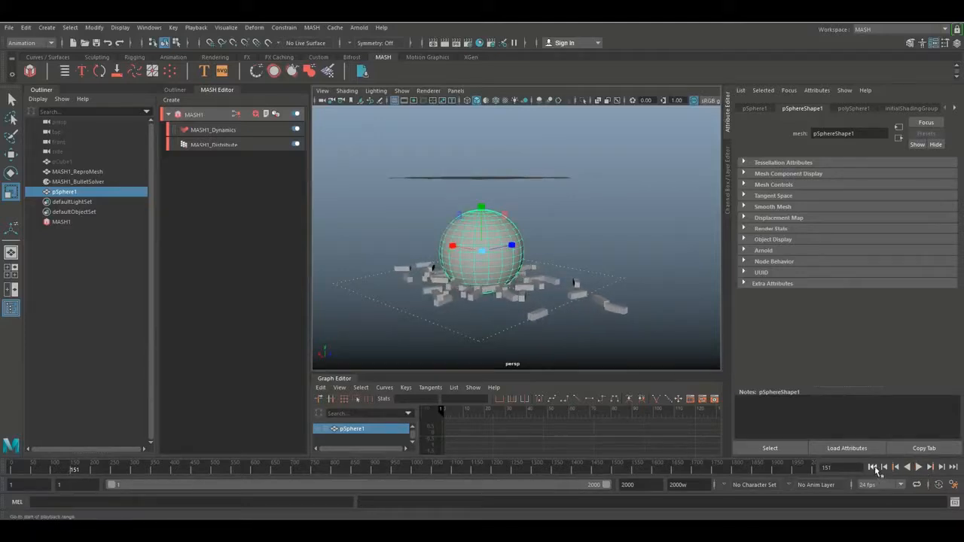
{"action": "left_click", "coordinate": [872, 467]}
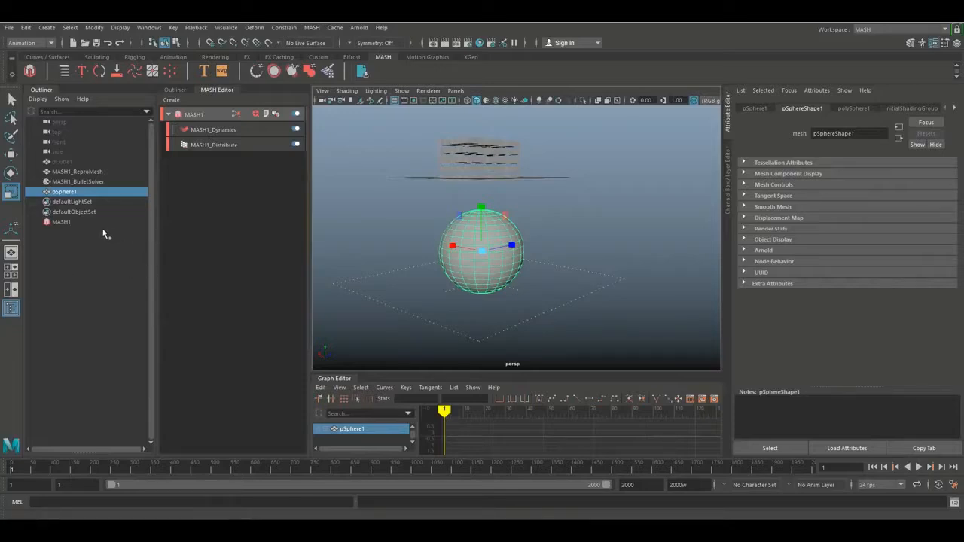
{"action": "left_click", "coordinate": [90, 182]}
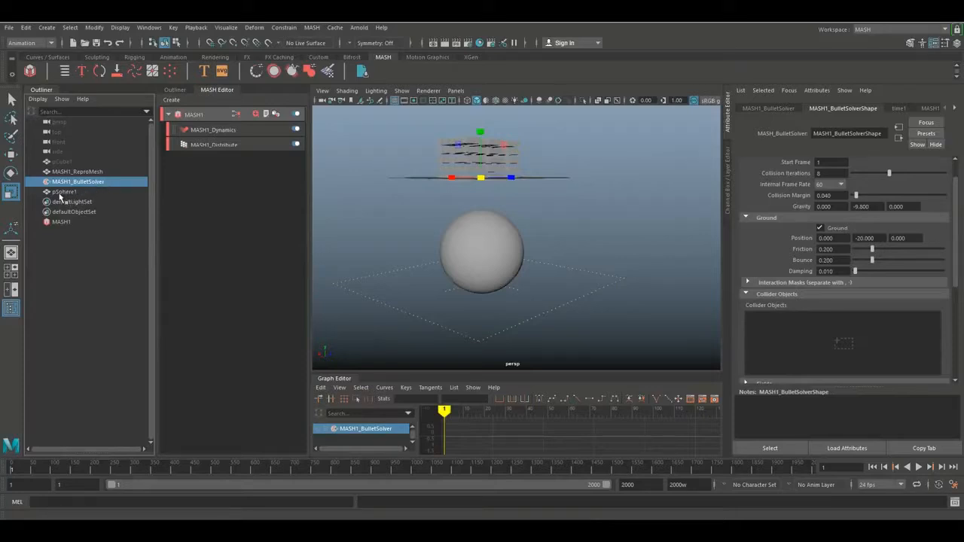
{"action": "middle_click_drag", "start_coordinate": [60, 194], "coordinate": [109, 201]}
{"action": "middle_click_drag", "start_coordinate": [237, 241], "coordinate": [465, 312]}
{"action": "middle_click_drag", "start_coordinate": [734, 348], "coordinate": [789, 339]}
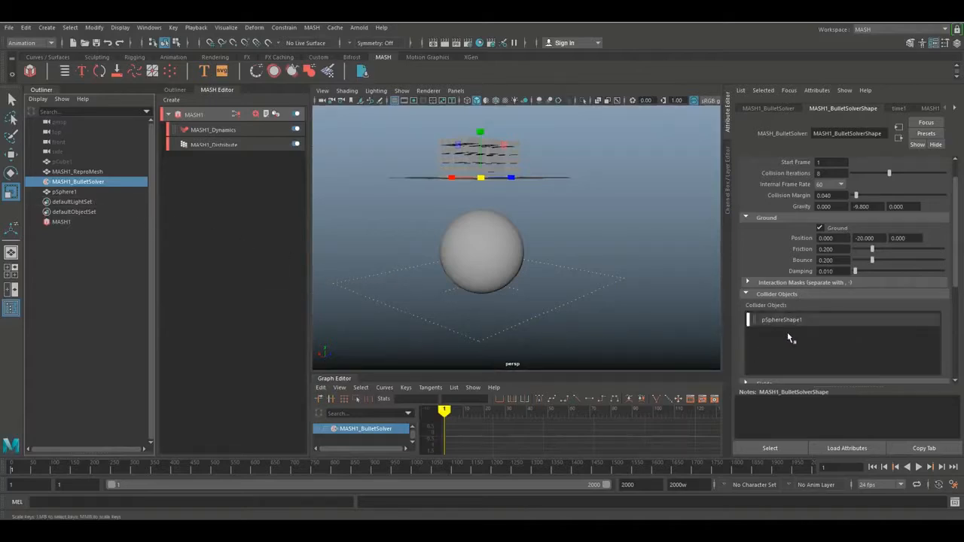
Play the simulation twice from the start to check how the blocks collide with the sphere, then return to frame 1
{"action": "left_click", "coordinate": [919, 467]}
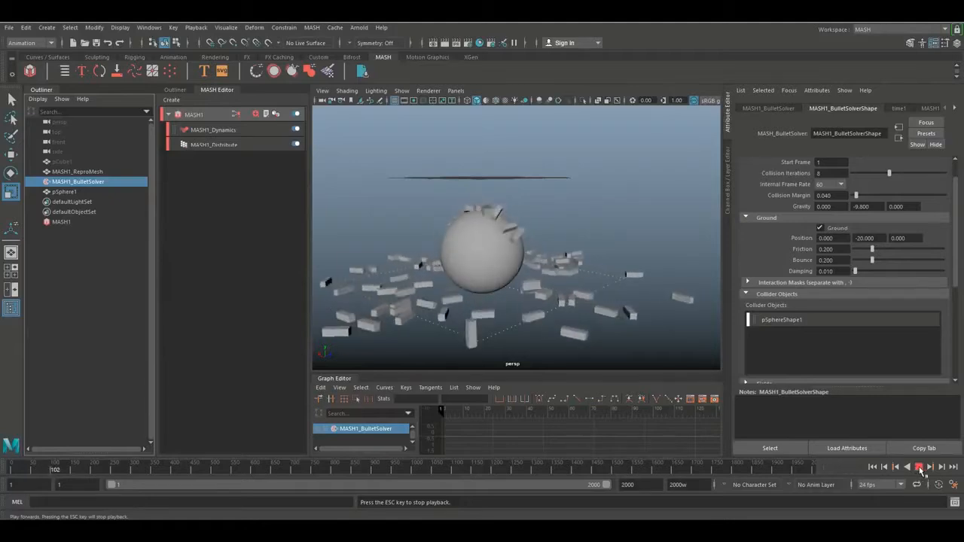
{"action": "left_click", "coordinate": [919, 467]}
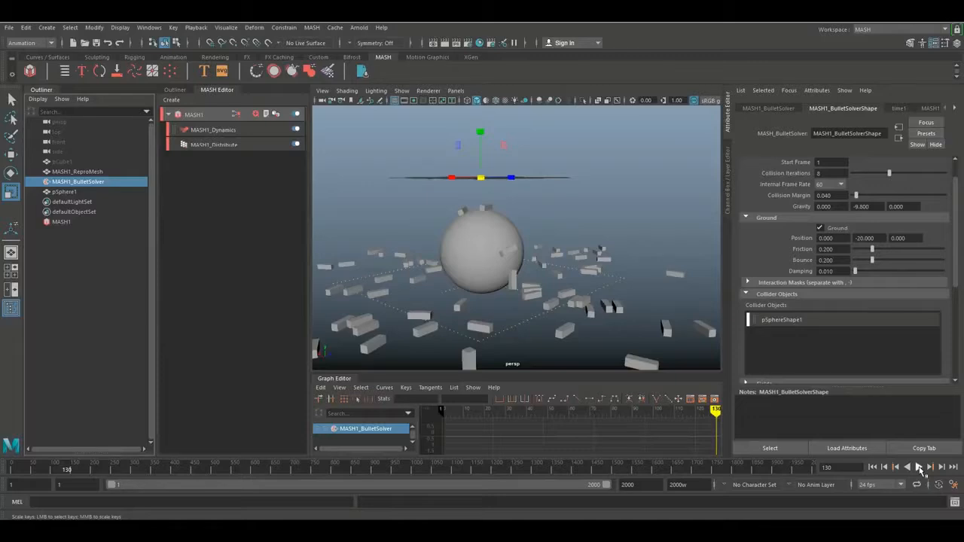
{"action": "left_click", "coordinate": [873, 468]}
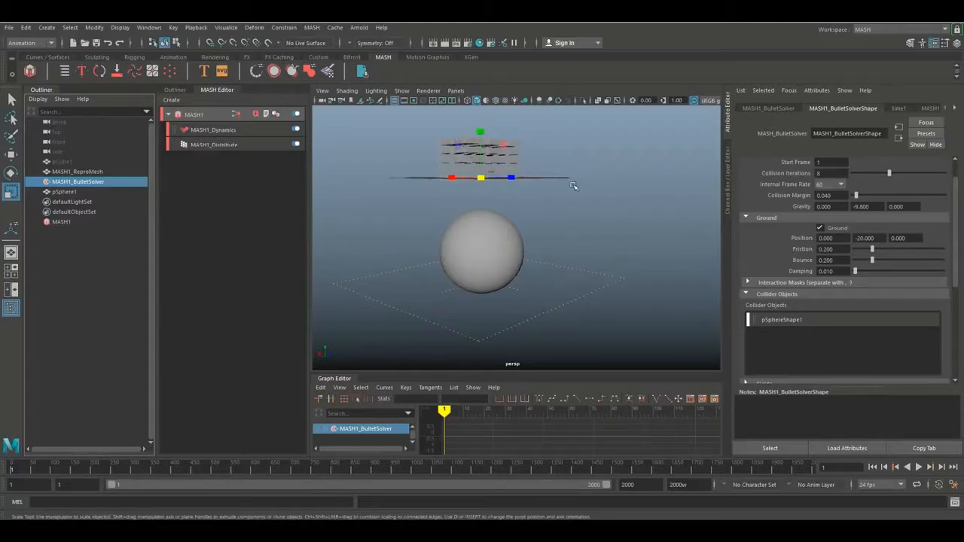
{"action": "left_click", "coordinate": [918, 467]}
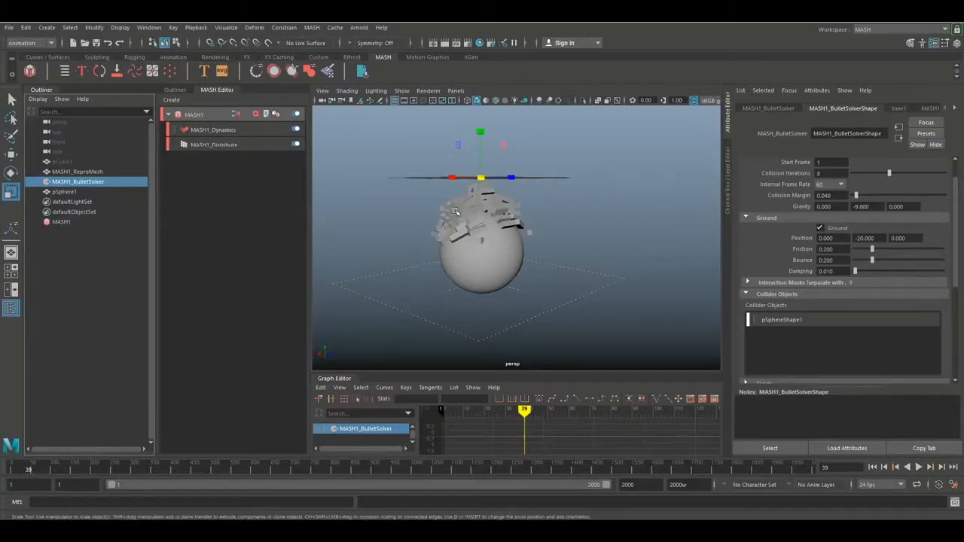
{"action": "left_click", "coordinate": [873, 468]}
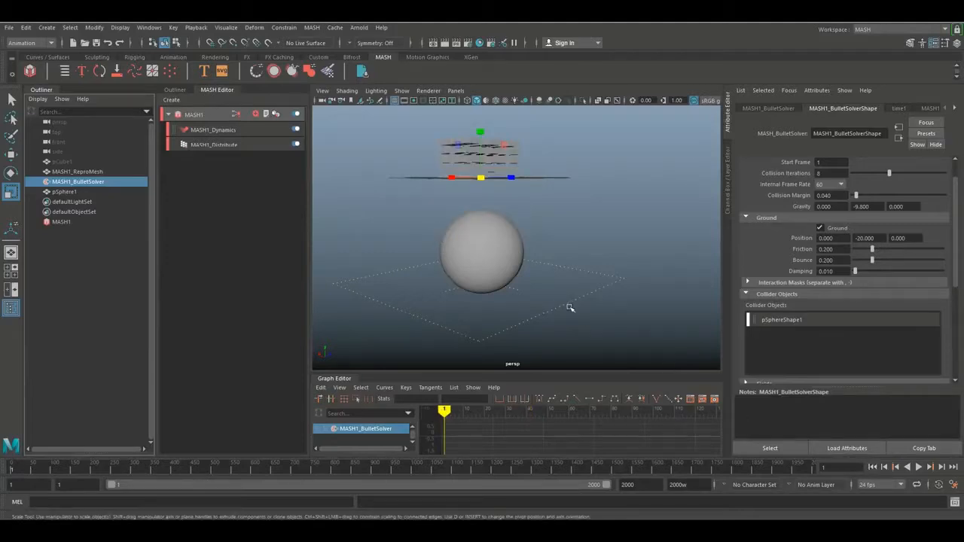
Move the sphere along positive X until it is clear of the block grid and key it at frame 1
{"action": "left_click_drag", "start_coordinate": [570, 307], "coordinate": [562, 317], "text": "alt"}
{"action": "scroll", "coordinate": [562, 316], "scroll_direction": "down", "scroll_amount": 4}
{"action": "middle_click_drag", "start_coordinate": [562, 316], "coordinate": [581, 321], "text": "alt"}
{"action": "left_click_drag", "start_coordinate": [581, 320], "coordinate": [576, 316], "text": "alt"}
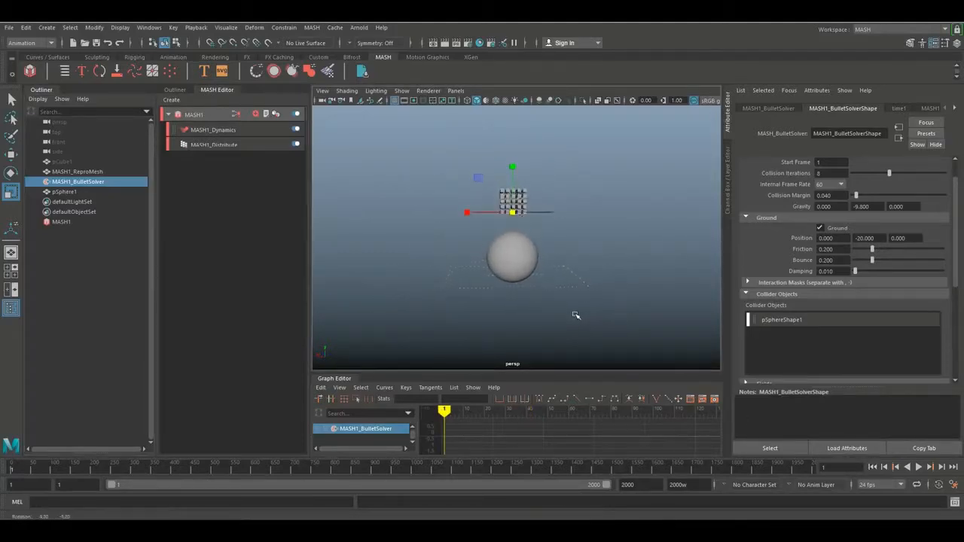
{"action": "left_click", "coordinate": [523, 264]}
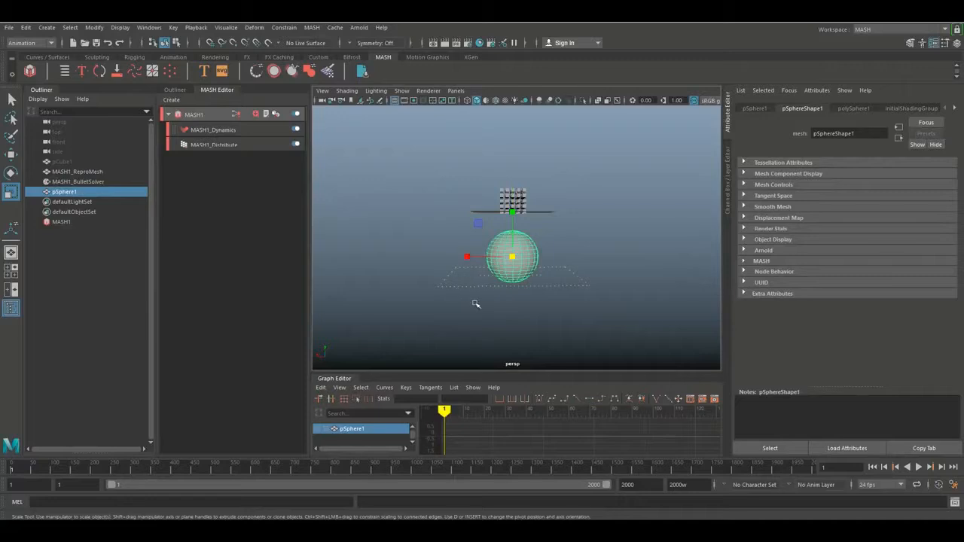
{"action": "key", "text": "w"}
{"action": "left_click_drag", "start_coordinate": [461, 256], "coordinate": [364, 265]}
{"action": "key", "text": "s"}
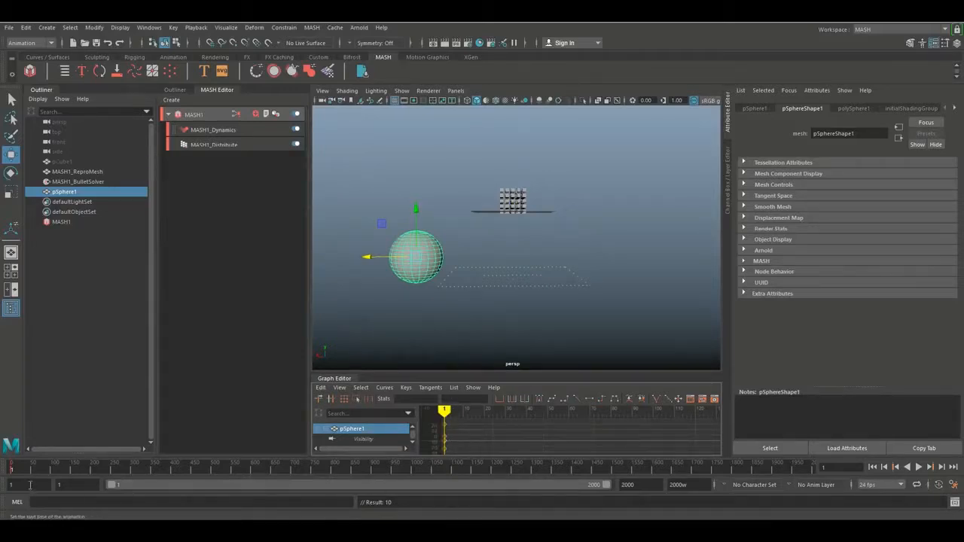
Advance the simulation to frame 39, move the sphere along X back beneath the blocks and key it
{"action": "key", "text": "alt+v"}
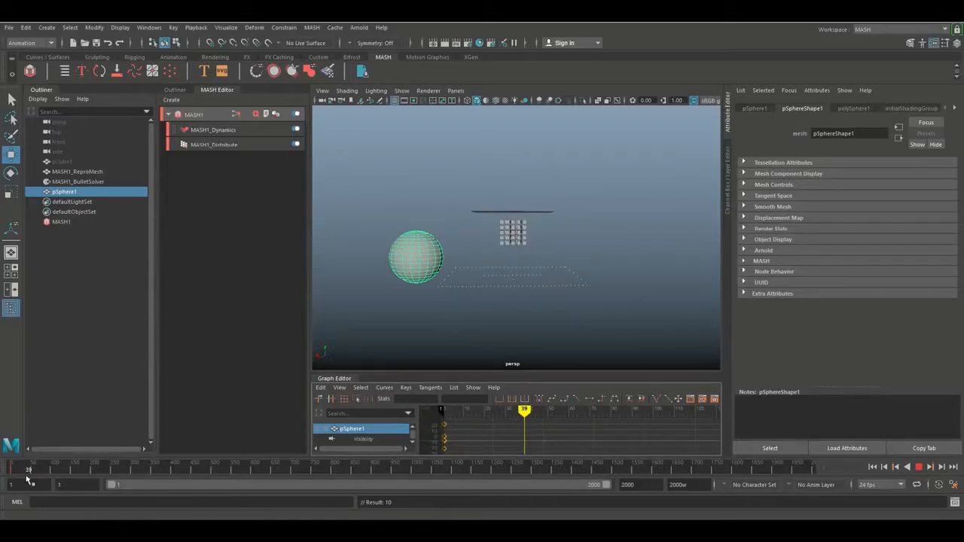
{"action": "key", "text": "alt+v"}
{"action": "key", "text": "w"}
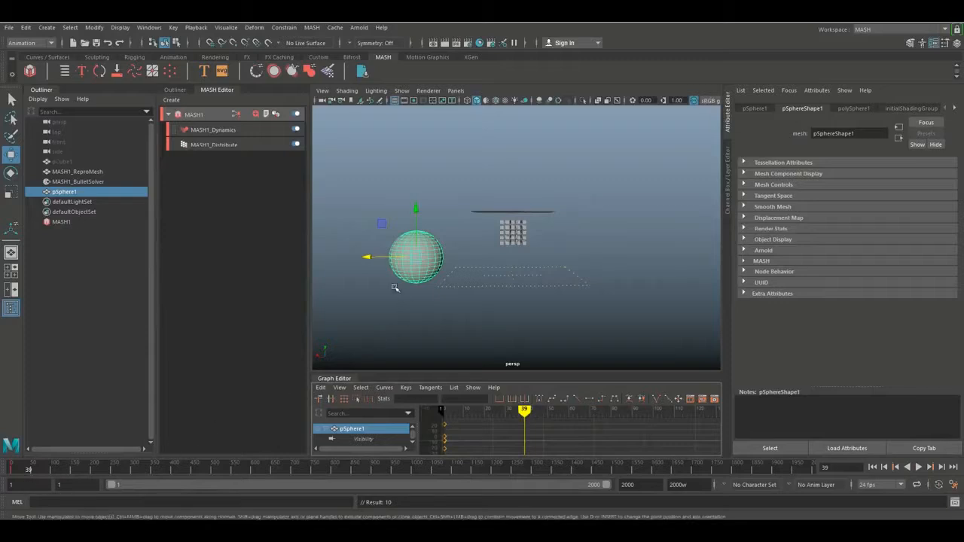
{"action": "left_click_drag", "start_coordinate": [370, 259], "coordinate": [461, 284]}
{"action": "key", "text": "s"}
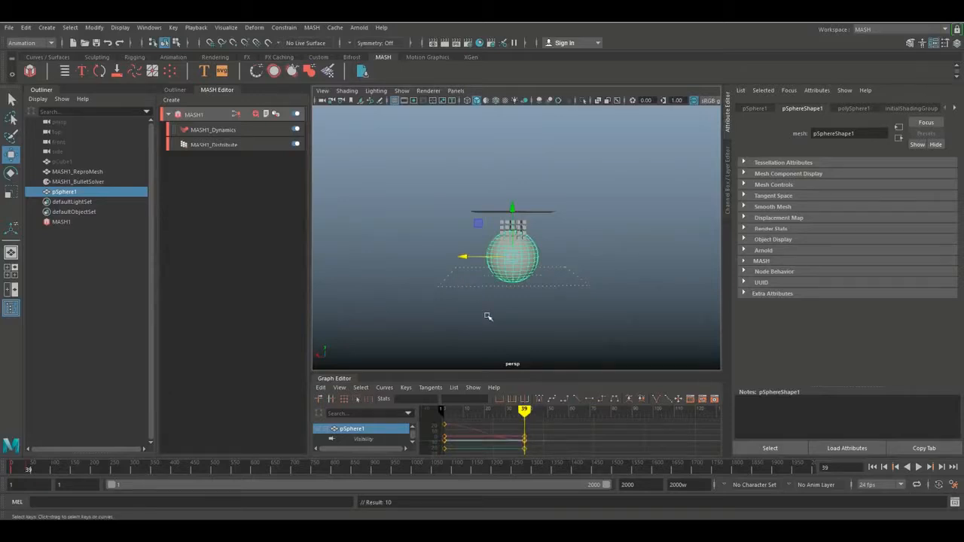
Advance the simulation to frame 76, move the sphere along negative X past the fallen blocks and key it
{"action": "key", "text": "alt+v"}
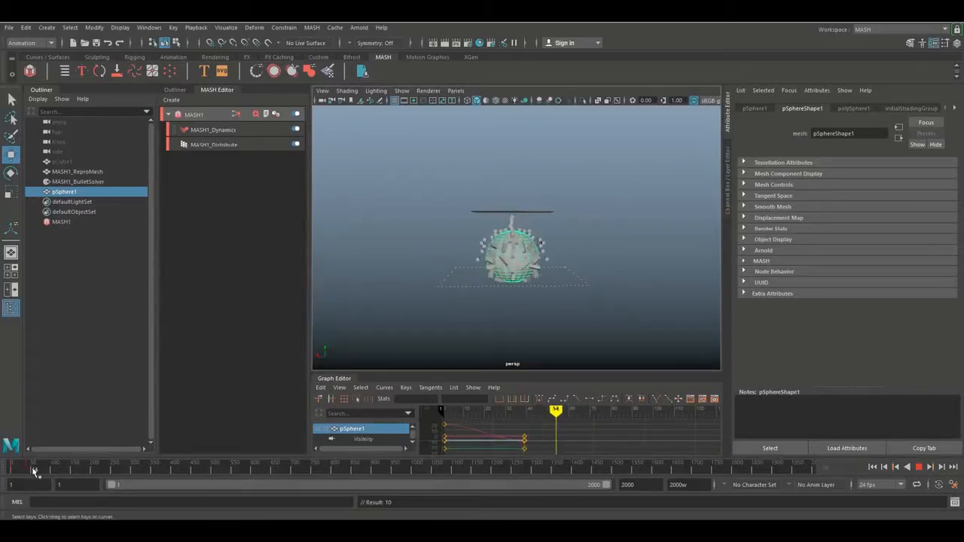
{"action": "key", "text": "alt+v"}
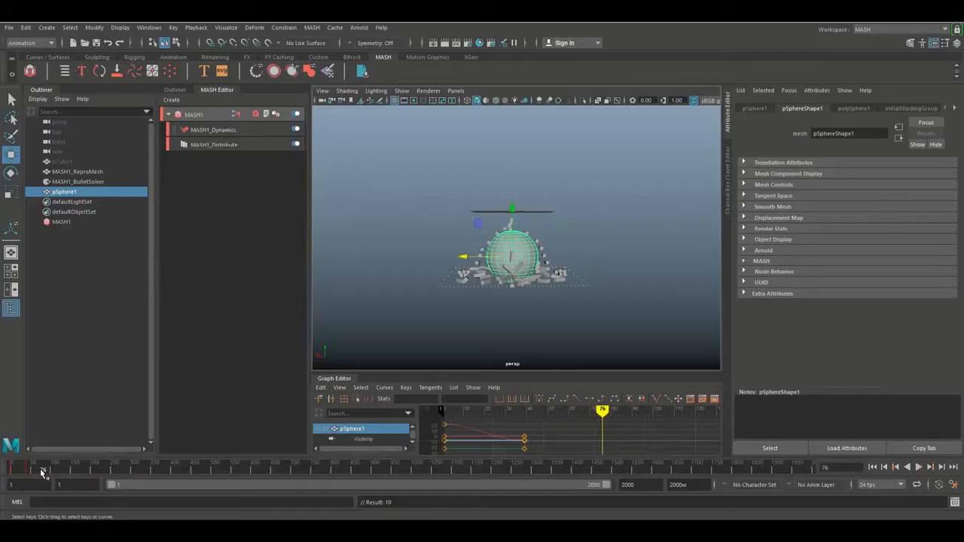
{"action": "left_click_drag", "start_coordinate": [462, 258], "coordinate": [557, 260]}
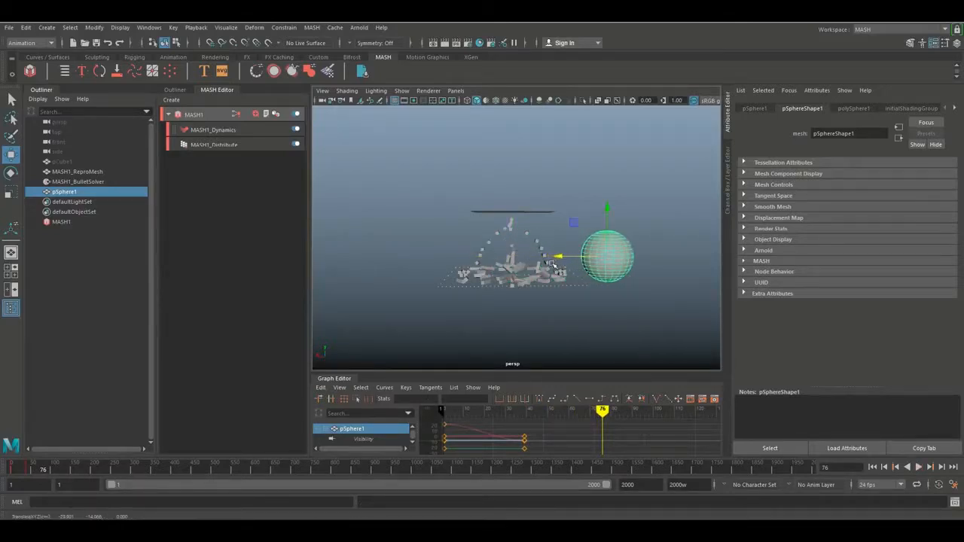
{"action": "key", "text": "s"}
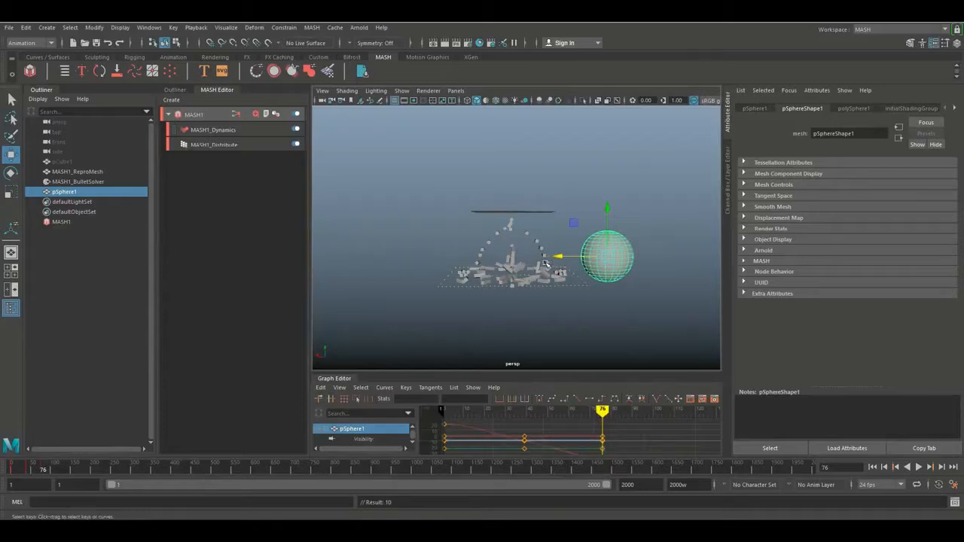
Hide the viewport grid and play the animated sphere collision from frame 1, stopping at about frame 125
{"action": "left_click", "coordinate": [872, 467]}
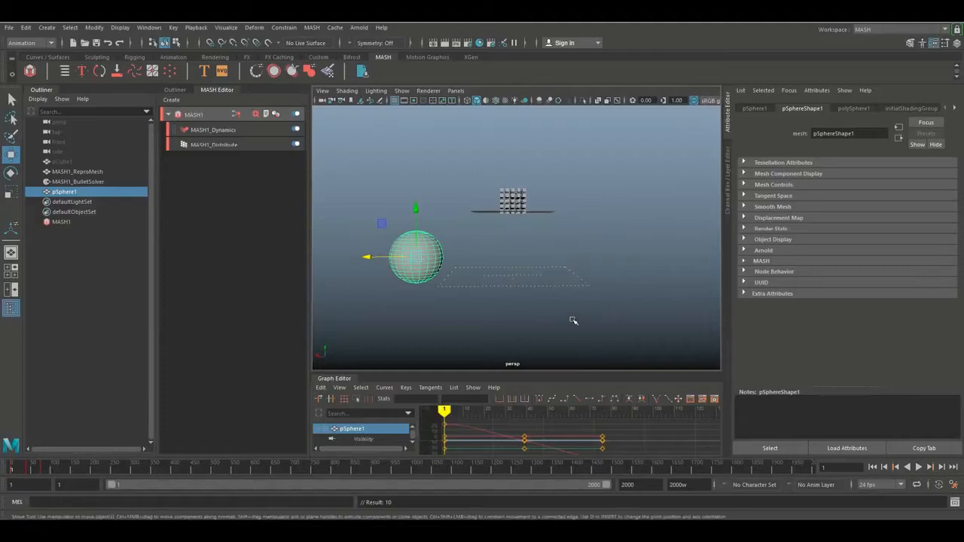
{"action": "left_click_drag", "start_coordinate": [573, 319], "coordinate": [582, 242], "text": "alt"}
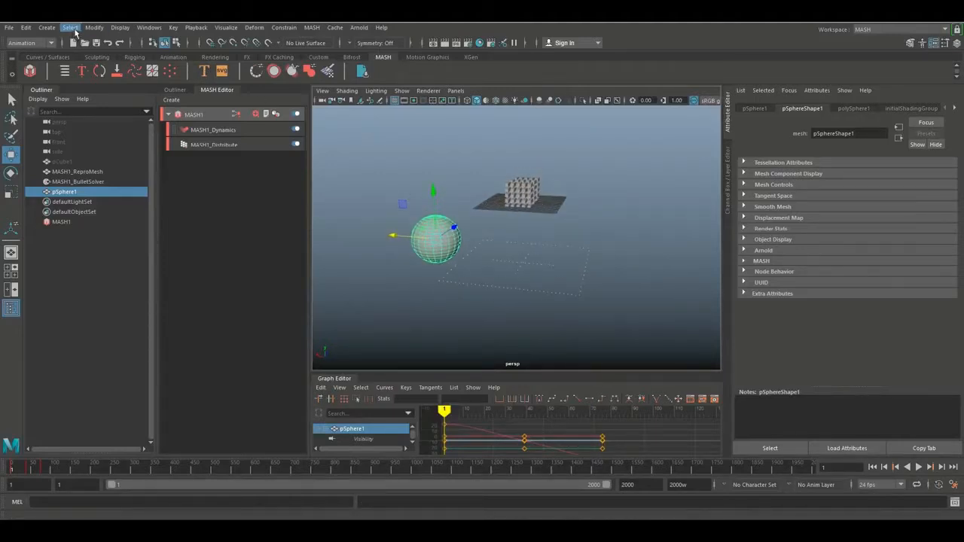
{"action": "left_click", "coordinate": [122, 28]}
{"action": "left_click", "coordinate": [134, 54]}
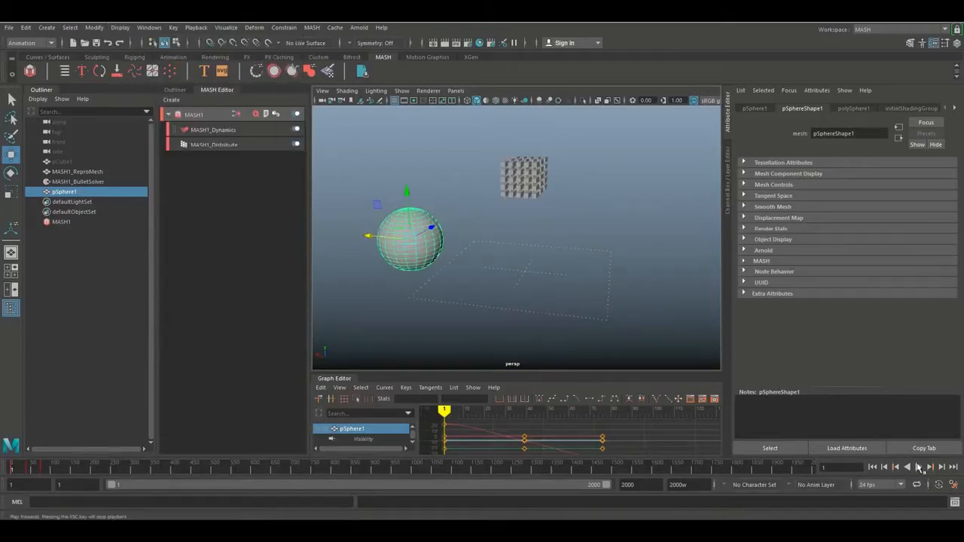
{"action": "left_click", "coordinate": [919, 467]}
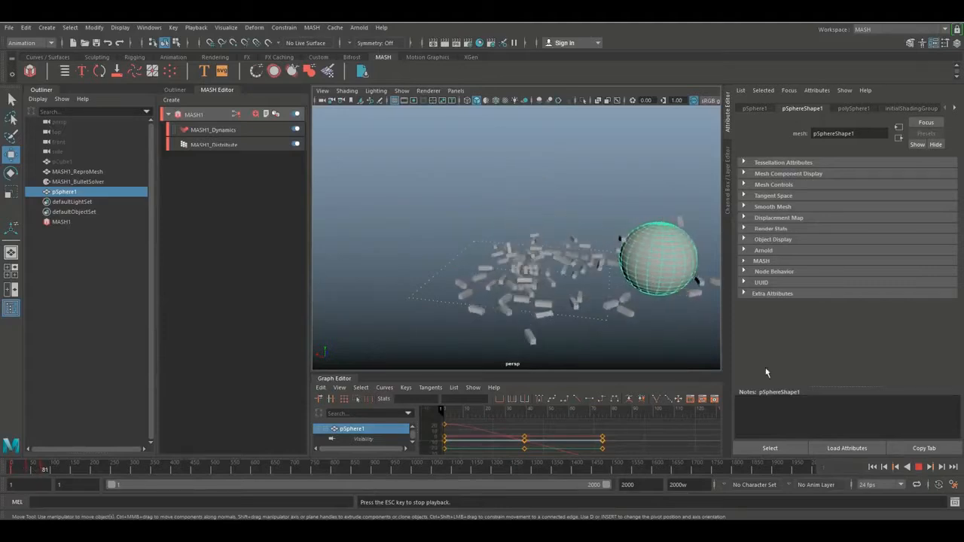
{"action": "left_click", "coordinate": [920, 468]}
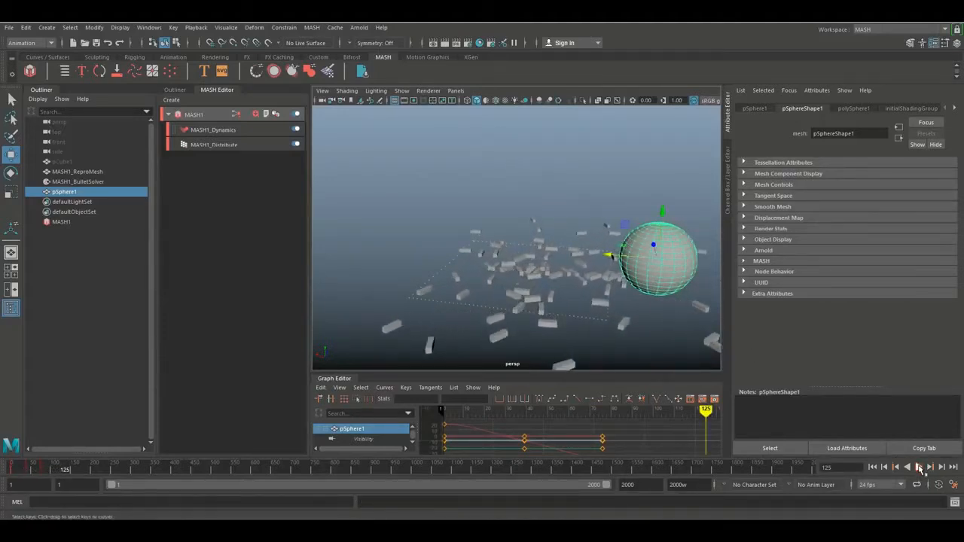